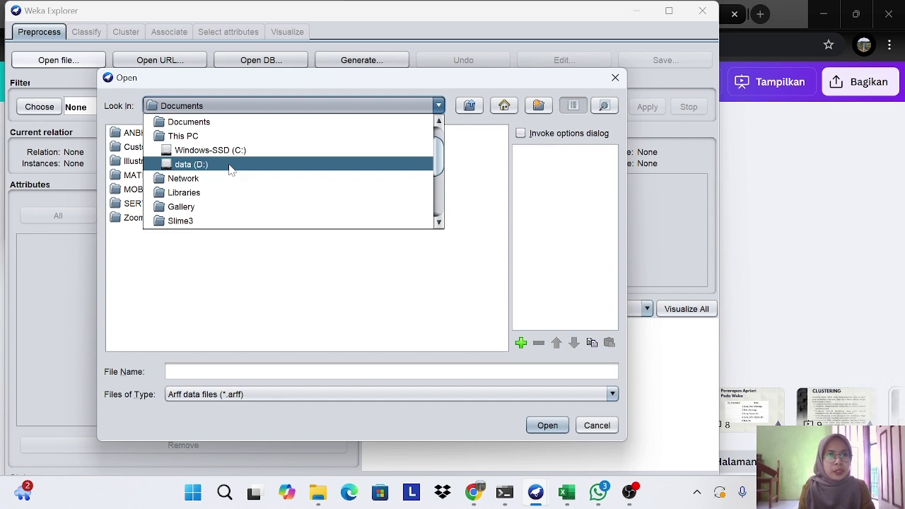
- Load data_transaksi_apriori.arff from the SEMESTER 3\BIG DATA folder inside the S2 folder on drive D
left_click(229, 167)
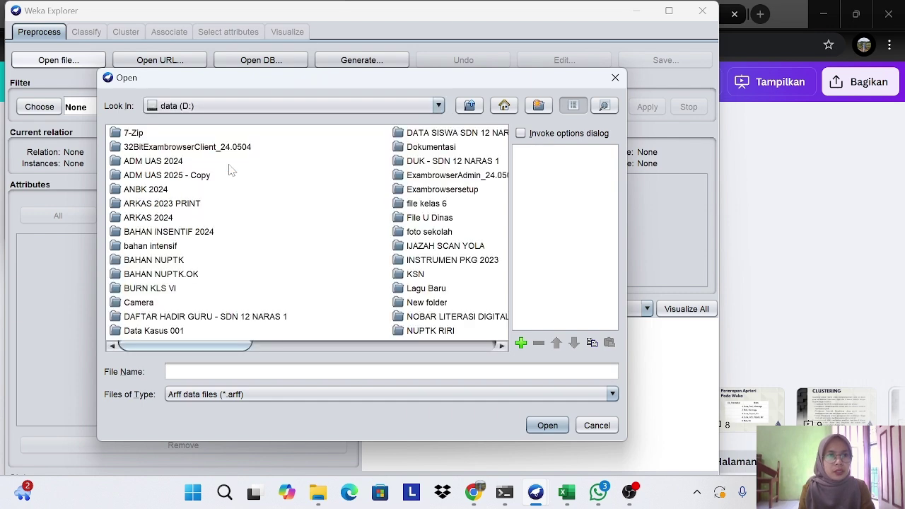
left_click(502, 345)
left_click(502, 346)
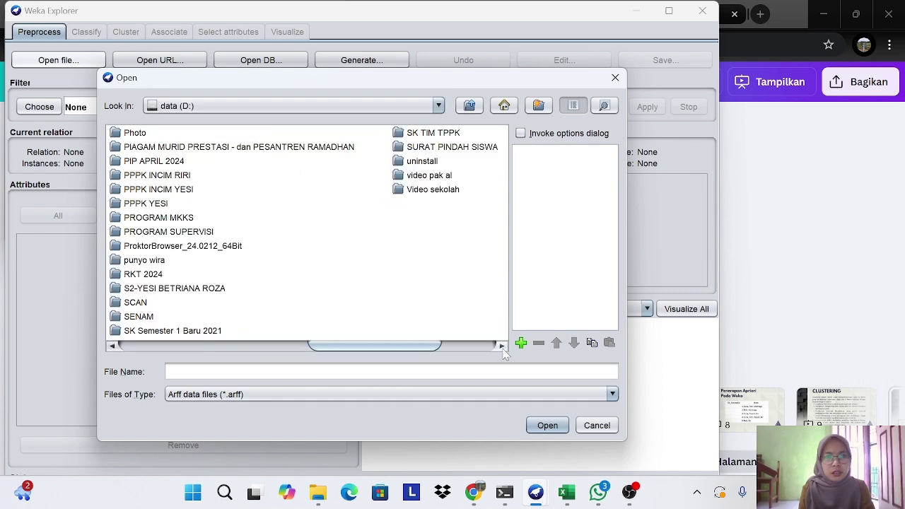
double_click(202, 289)
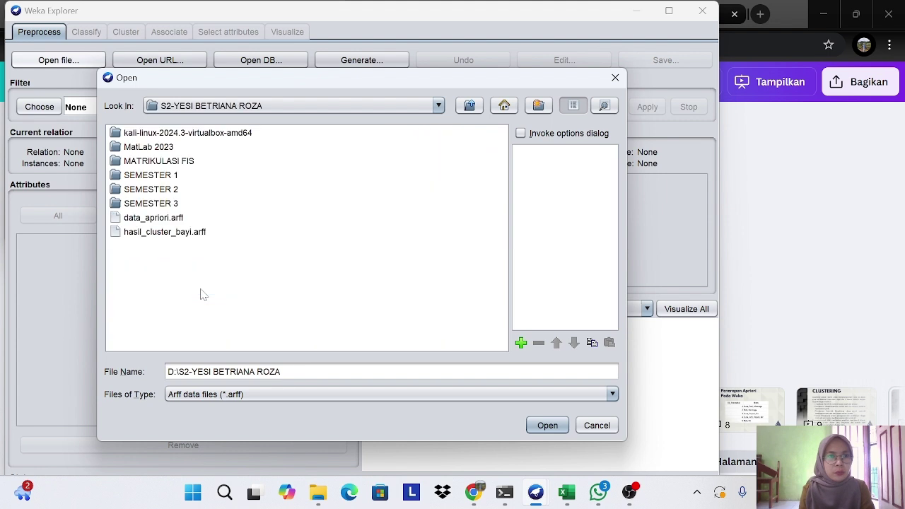
double_click(162, 205)
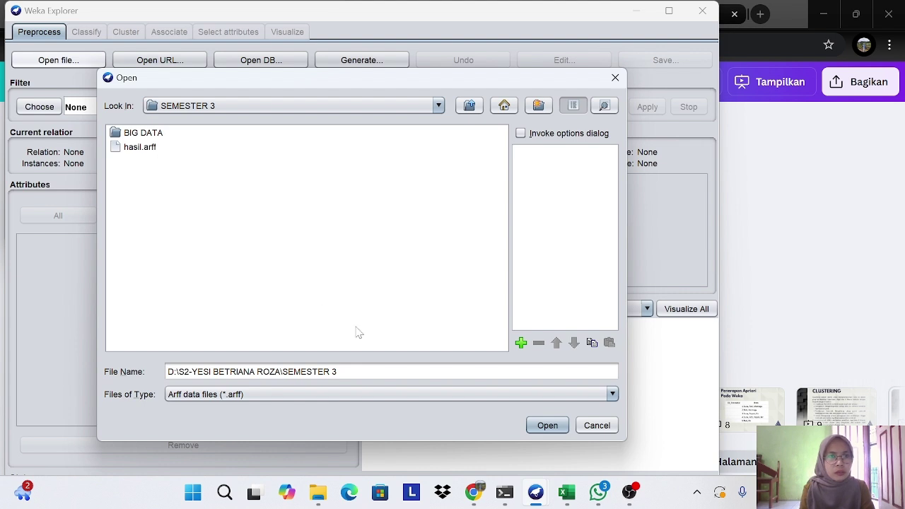
double_click(165, 136)
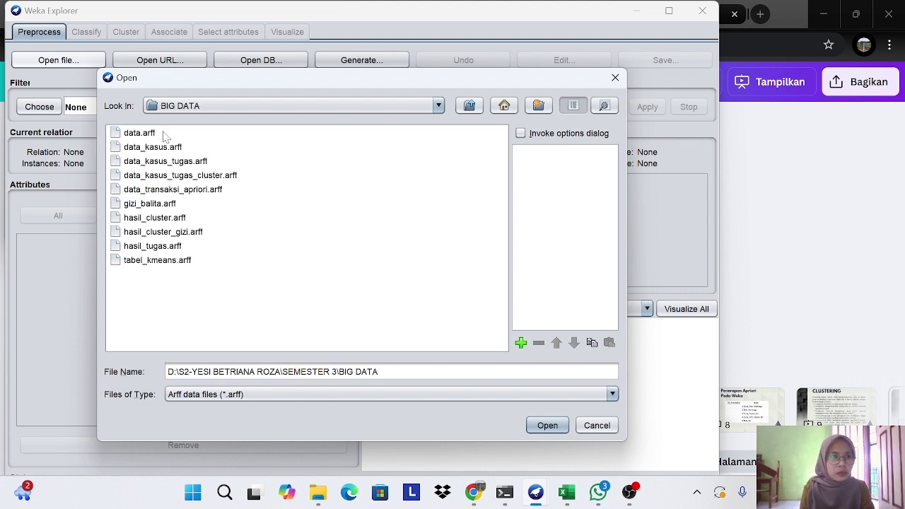
left_click(182, 192)
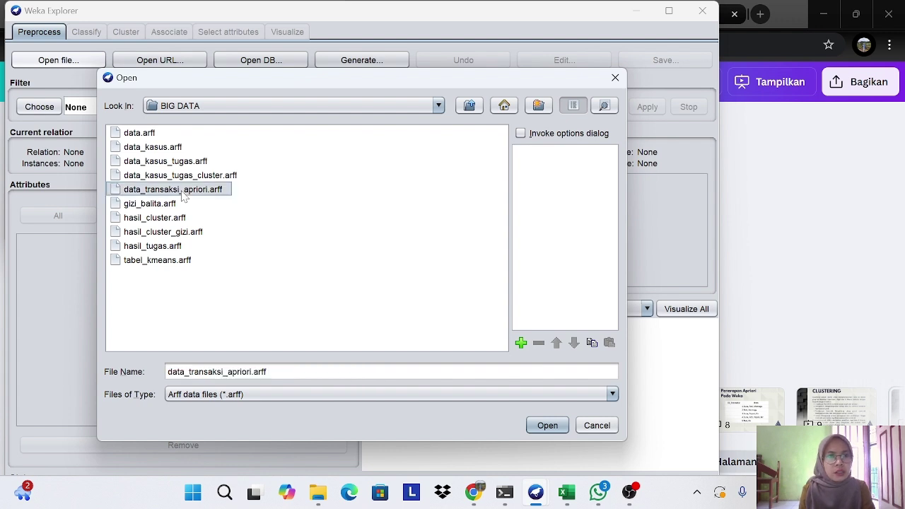
left_click(546, 426)
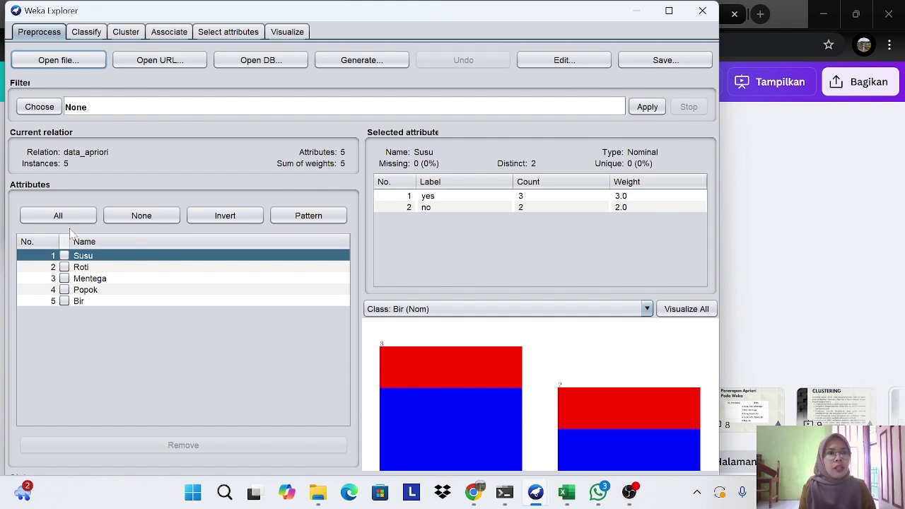
- Set the Apriori associator's lowerBoundMinSupport and minMetric to 0.5 and run it on the loaded data
left_click(160, 33)
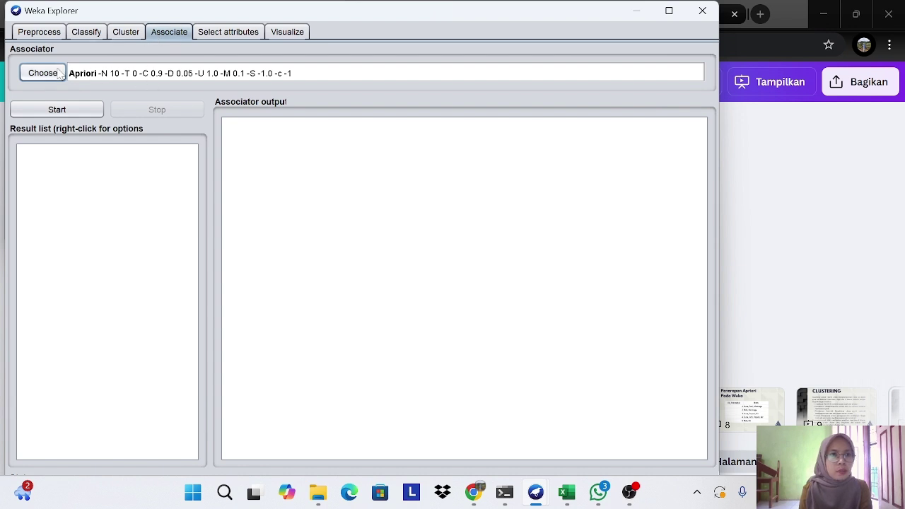
left_click(176, 79)
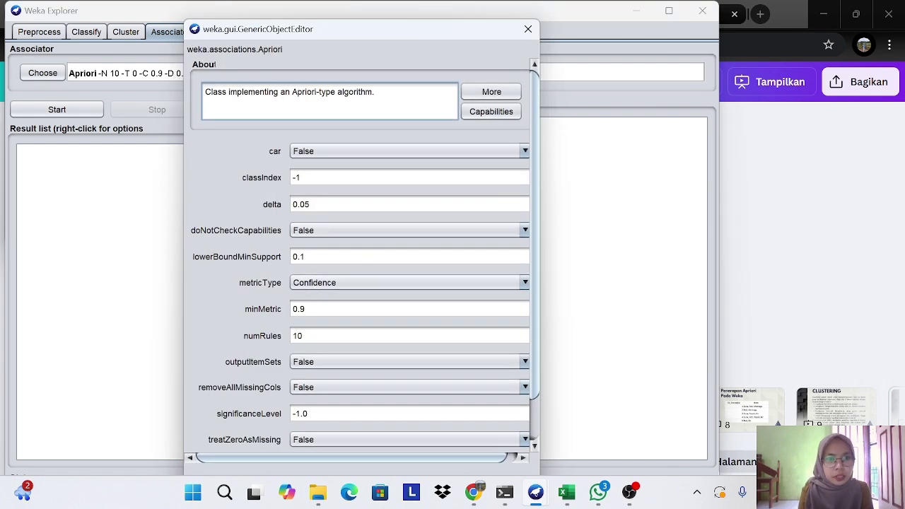
left_click(314, 258)
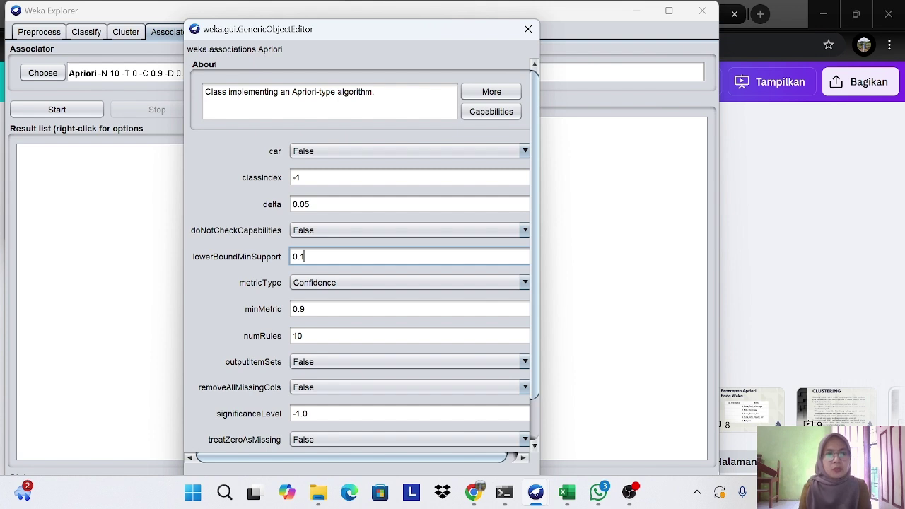
key("BackSpace")
type("5")
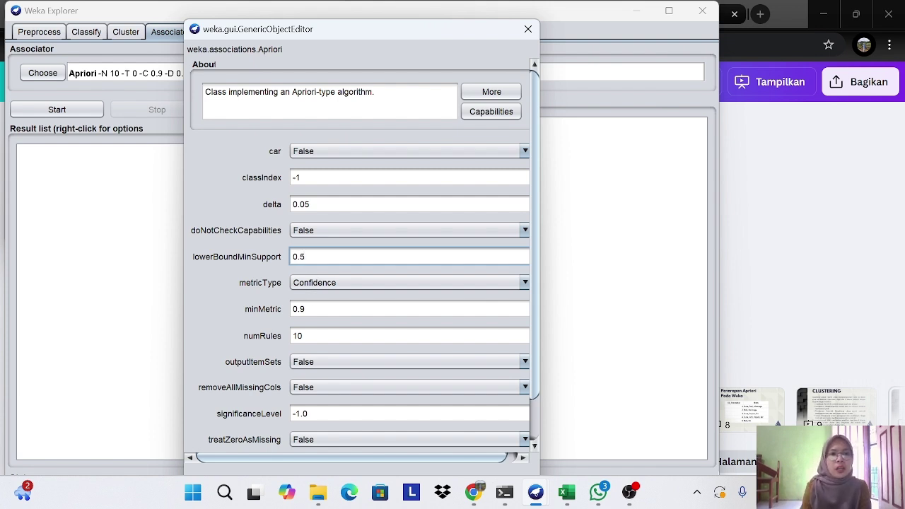
left_click(311, 309)
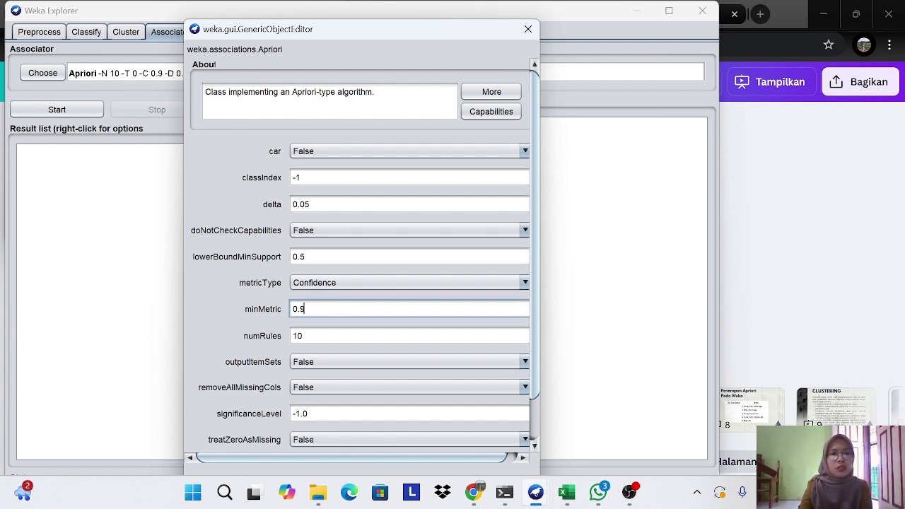
key("BackSpace")
type("5")
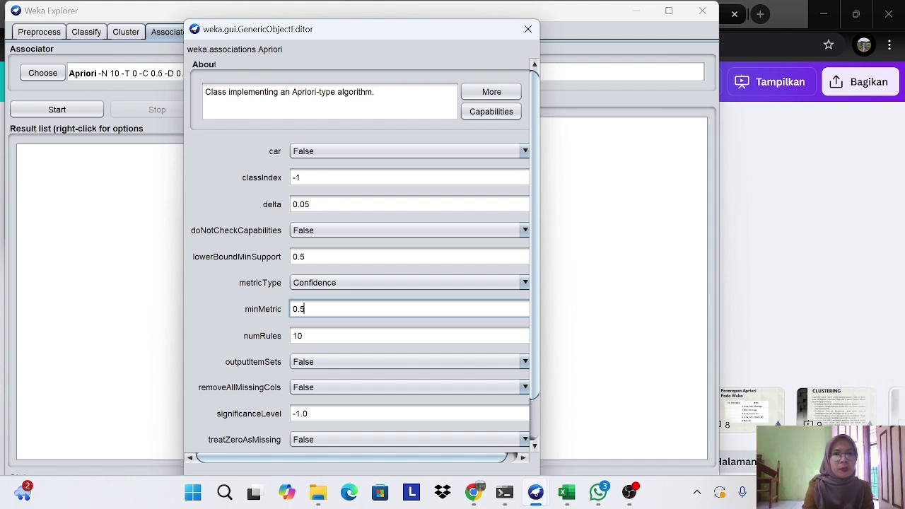
left_click_drag(471, 29, 477, 10)
left_click(388, 467)
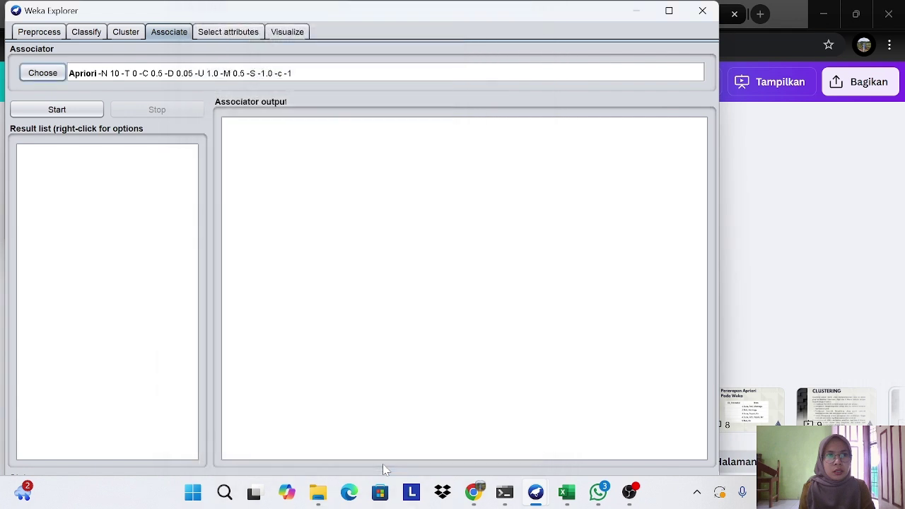
left_click(56, 110)
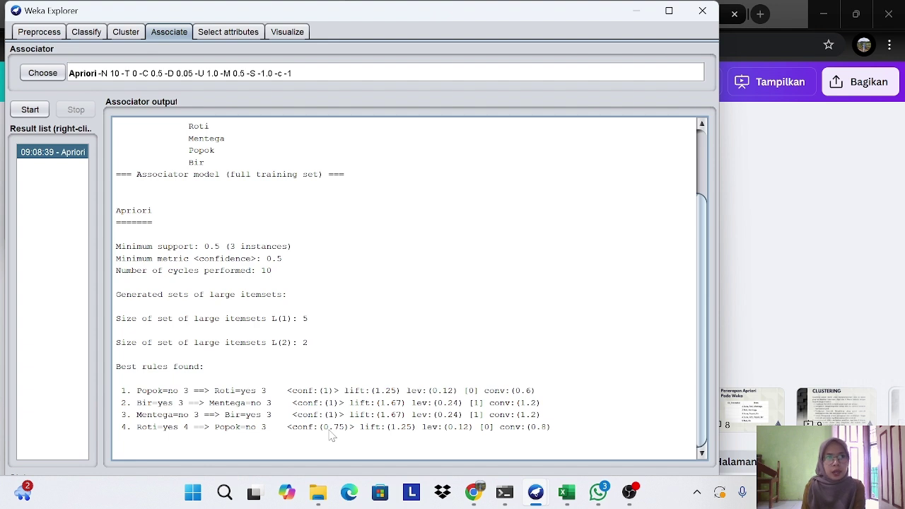
- Close the Explorer window, confirming the closure, and open the ARFF-Viewer
left_click(705, 11)
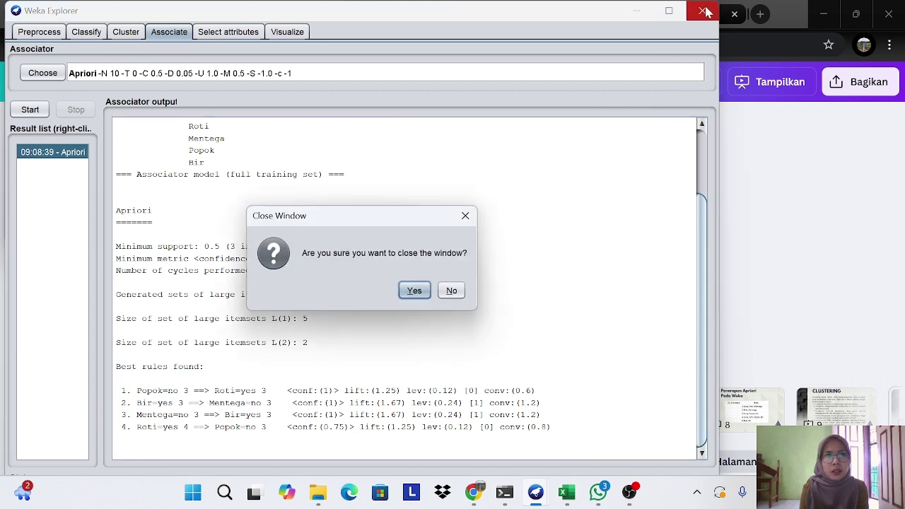
left_click(416, 291)
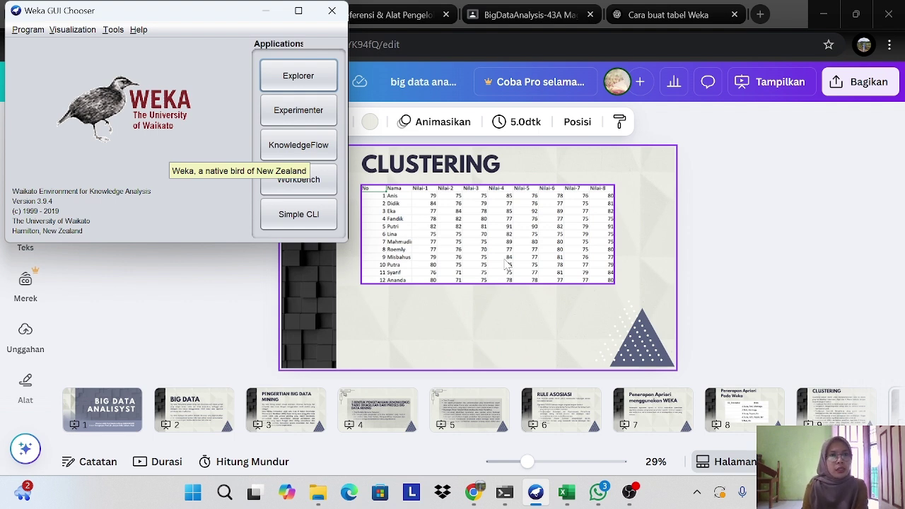
left_click(115, 32)
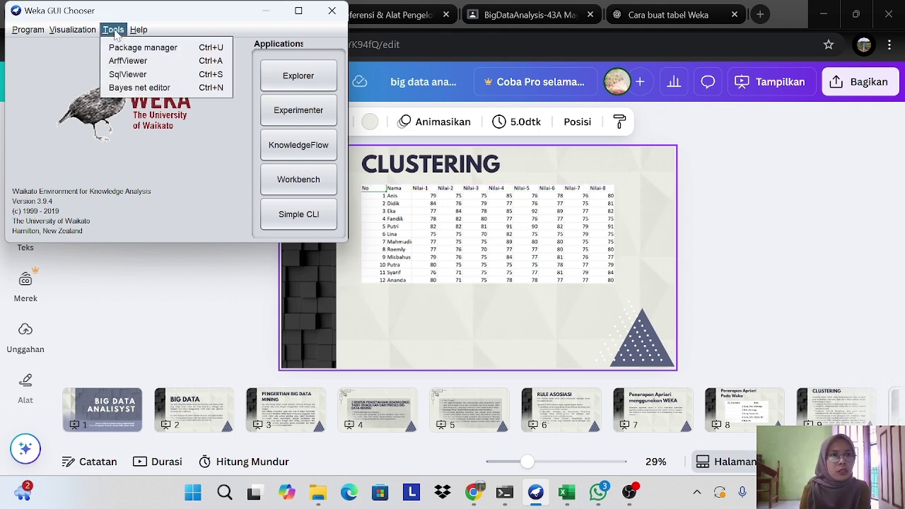
left_click(128, 60)
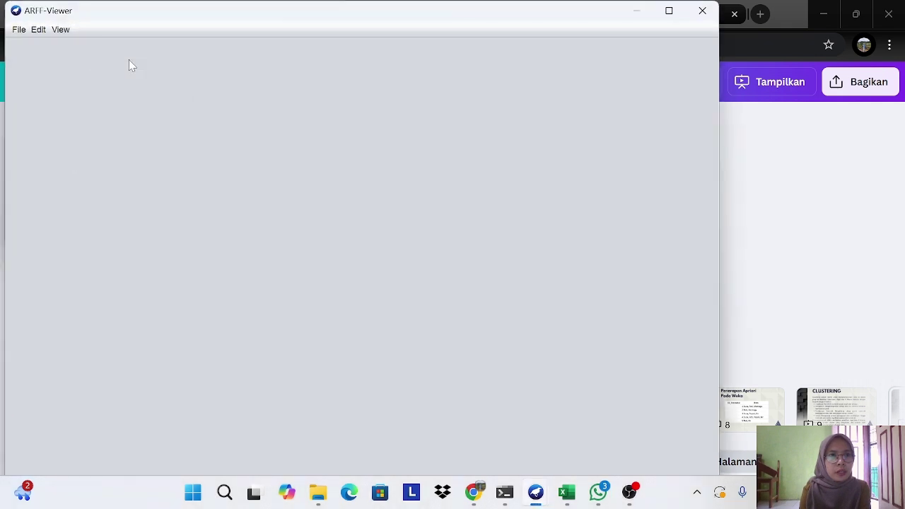
- Start opening a file and browse to the SEMESTER 3\BIG DATA folder inside the S2 folder on drive D
left_click(19, 31)
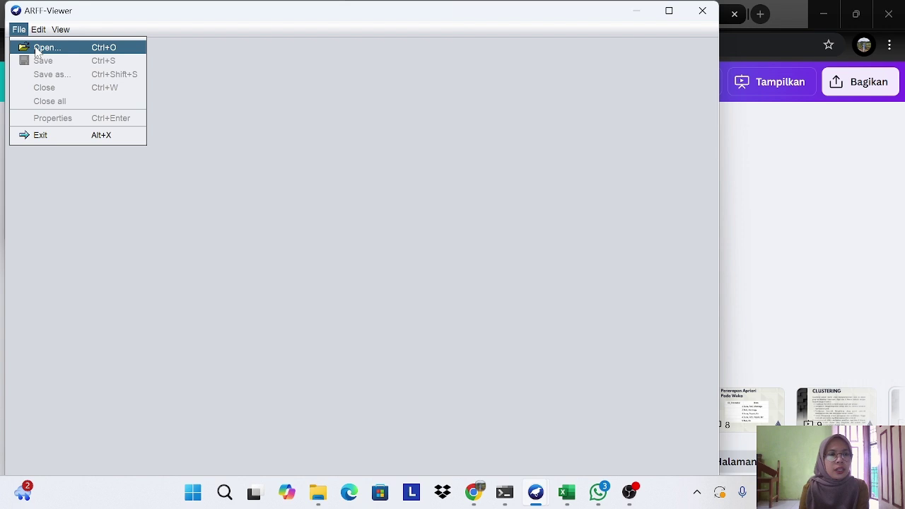
left_click(37, 48)
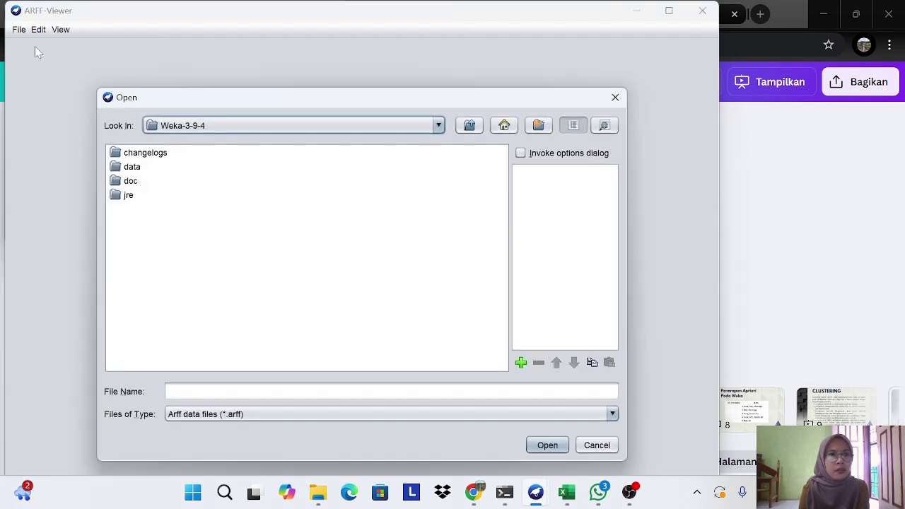
left_click(440, 126)
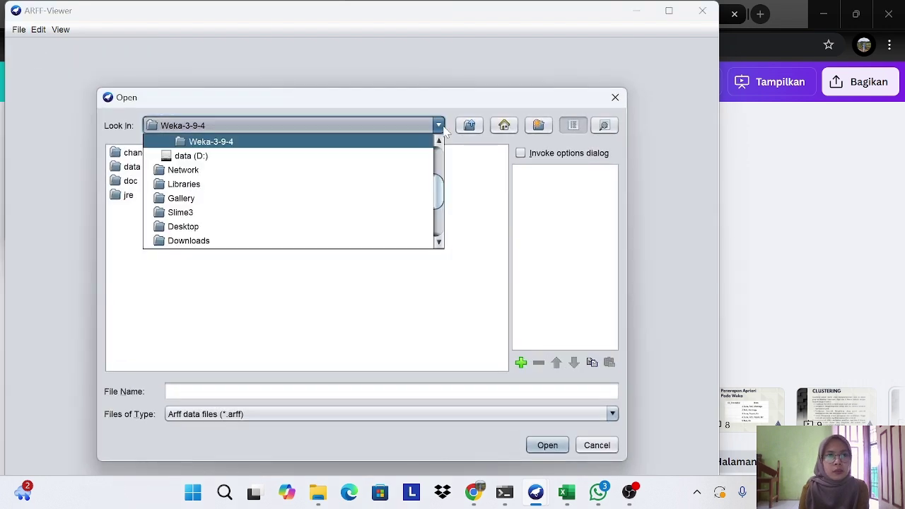
left_click(360, 160)
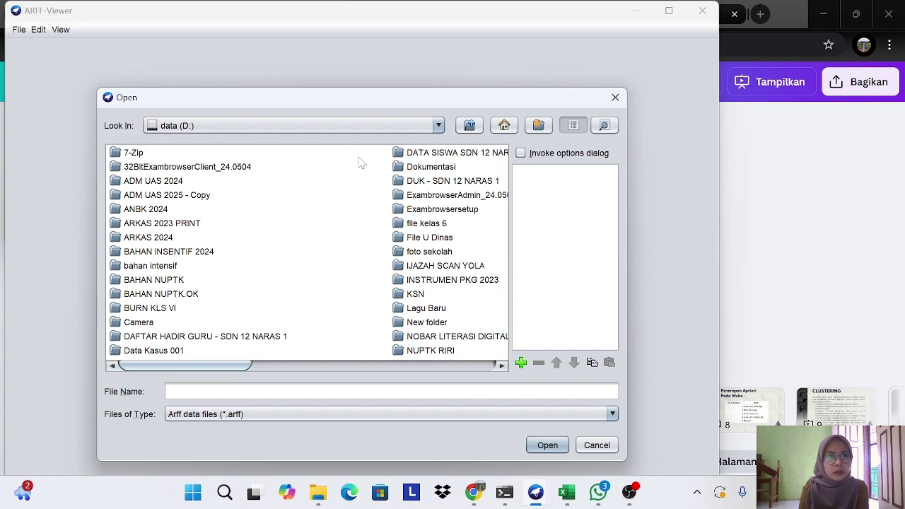
left_click(501, 365)
left_click(501, 366)
left_click(206, 307)
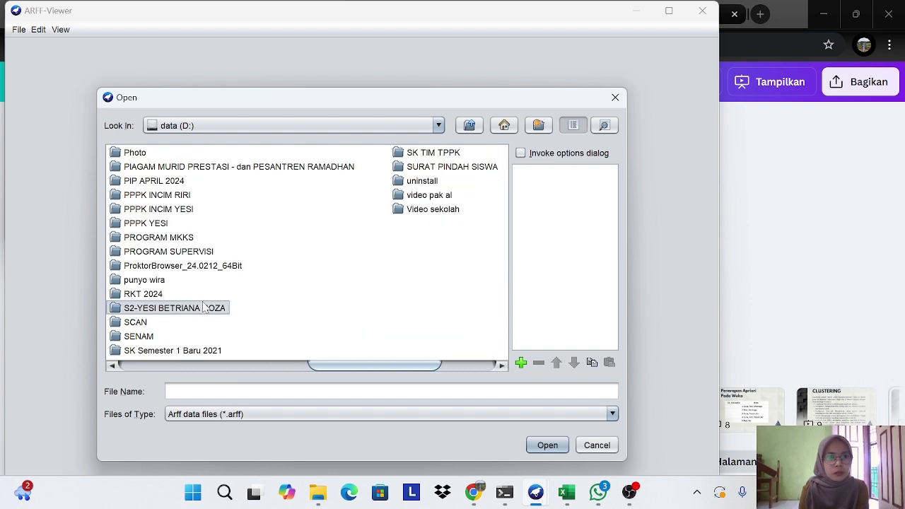
double_click(205, 307)
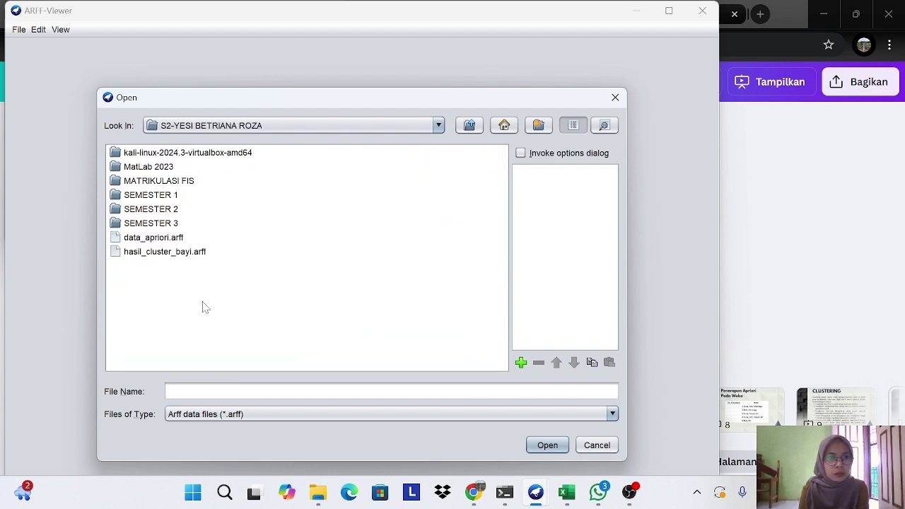
left_click(168, 225)
double_click(168, 225)
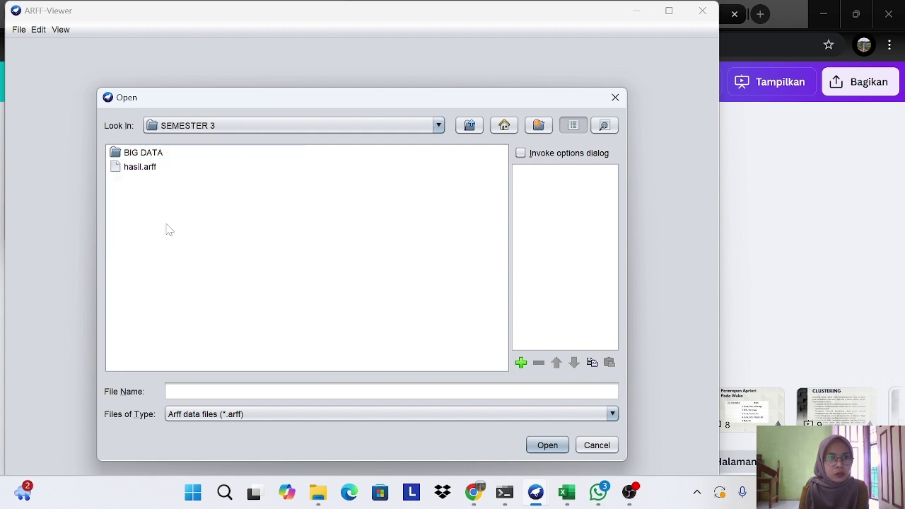
double_click(156, 154)
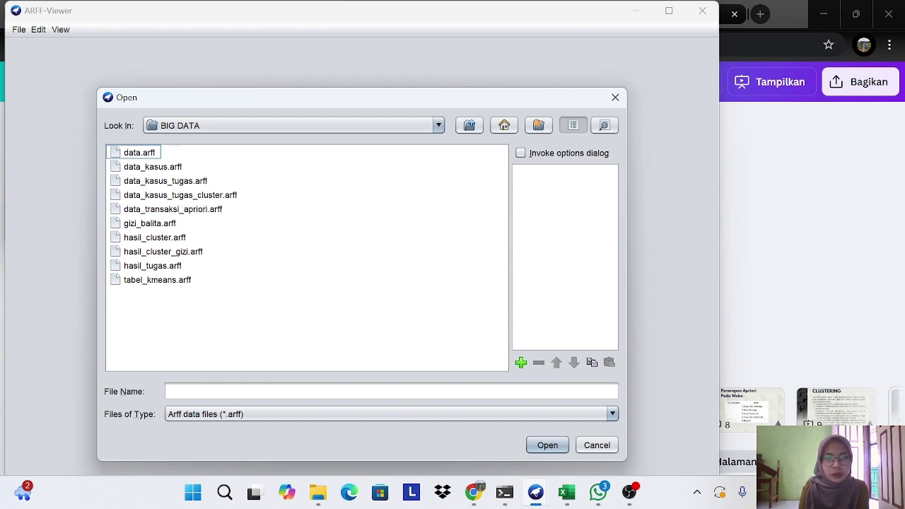
- Filter the files by CSV data files (*.csv) and open data_kasus_tugas_cluster.csv
left_click(613, 414)
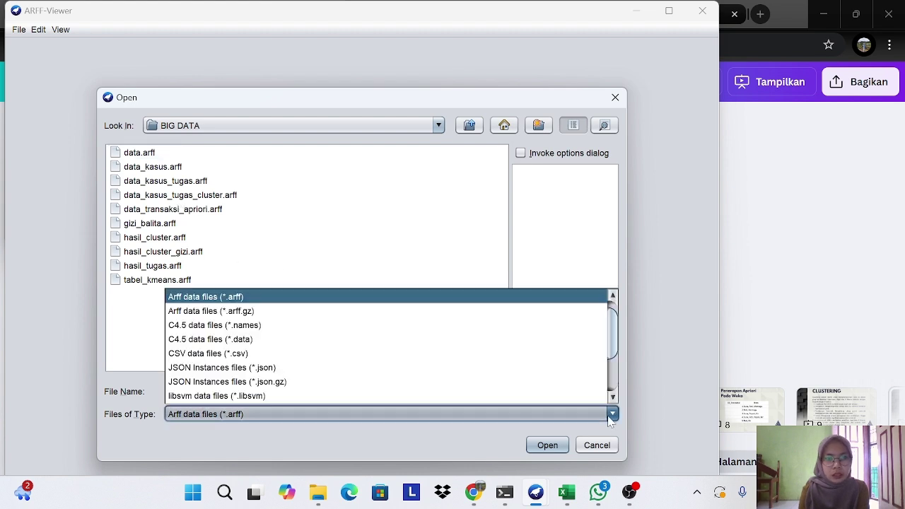
left_click(414, 358)
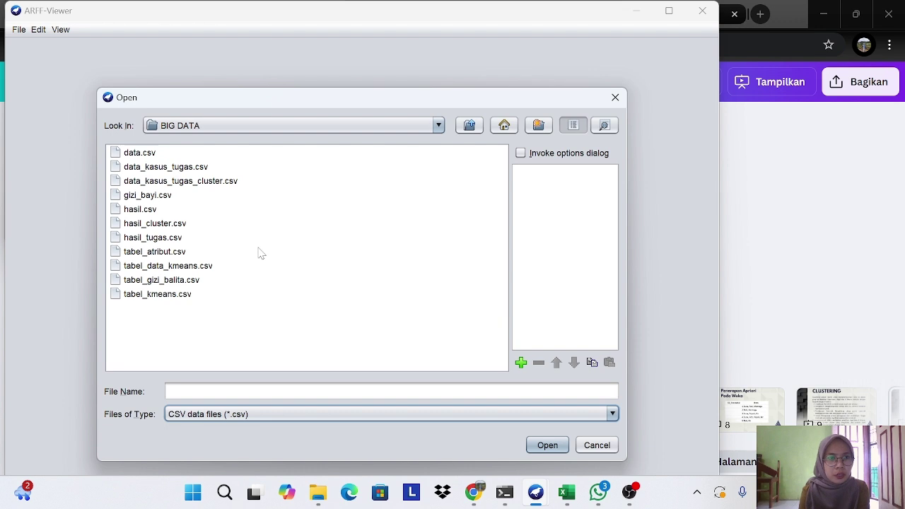
double_click(198, 184)
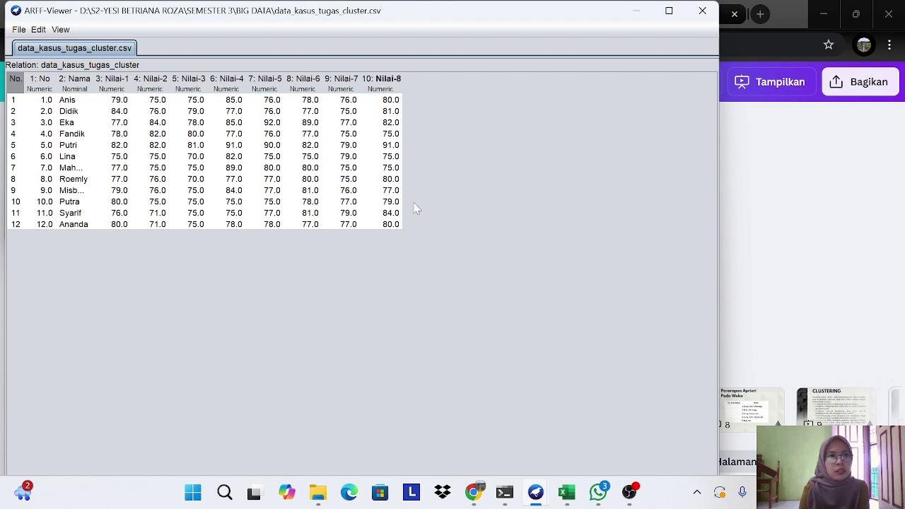
- Save the opened CSV dataset in ARFF format as data_kasus_tugas_cluster1.arff in the BIG DATA folder
left_click(19, 30)
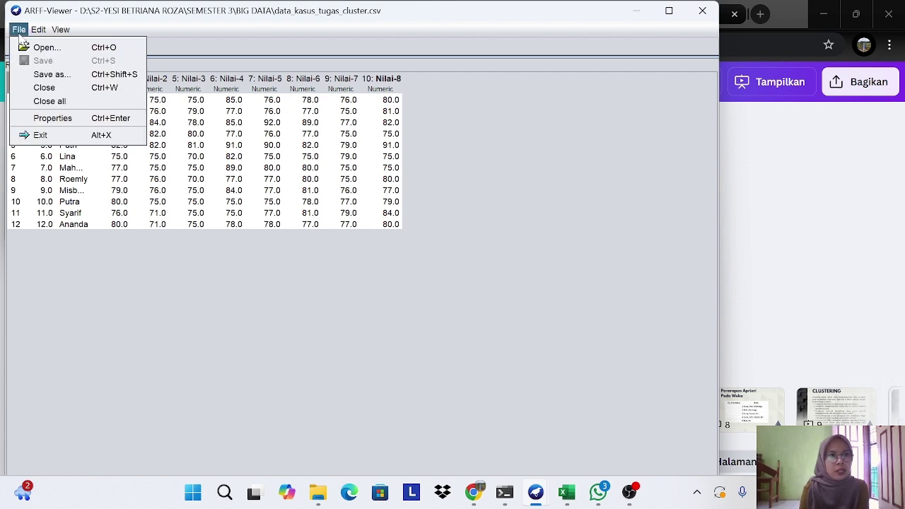
left_click(46, 75)
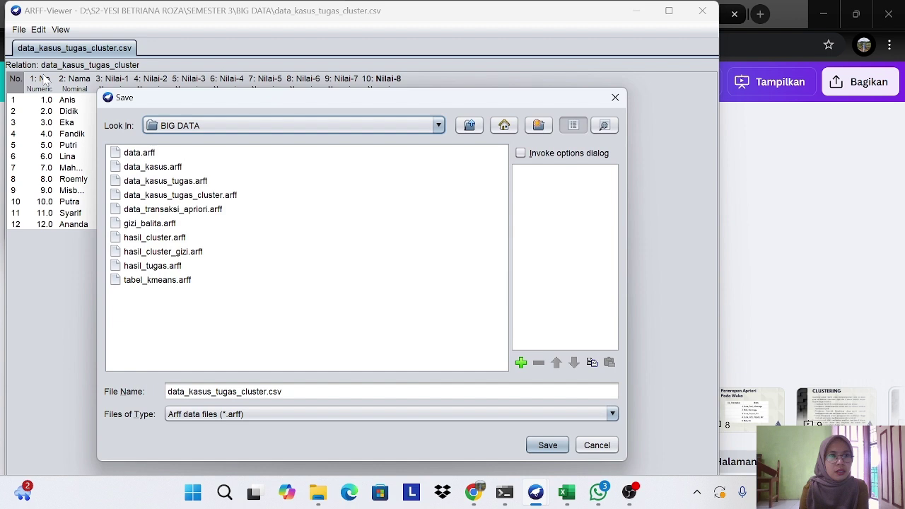
left_click(375, 417)
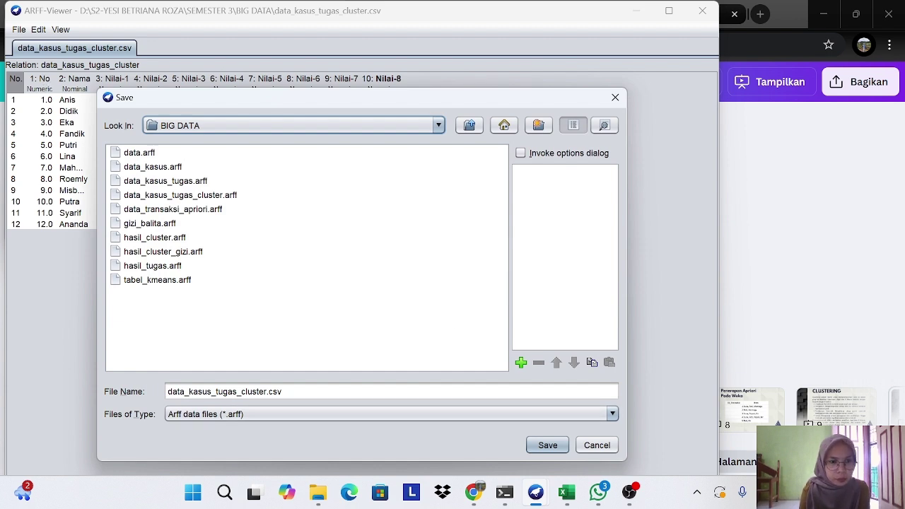
left_click(284, 392)
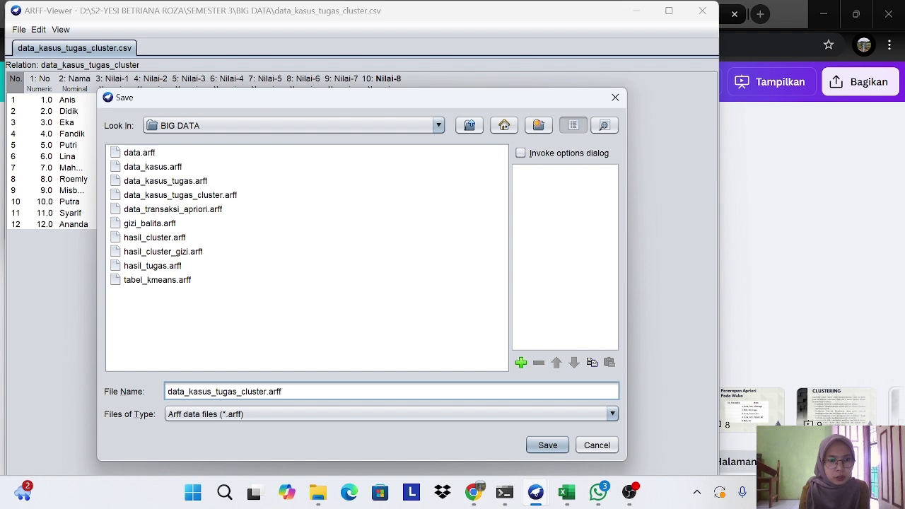
type("1")
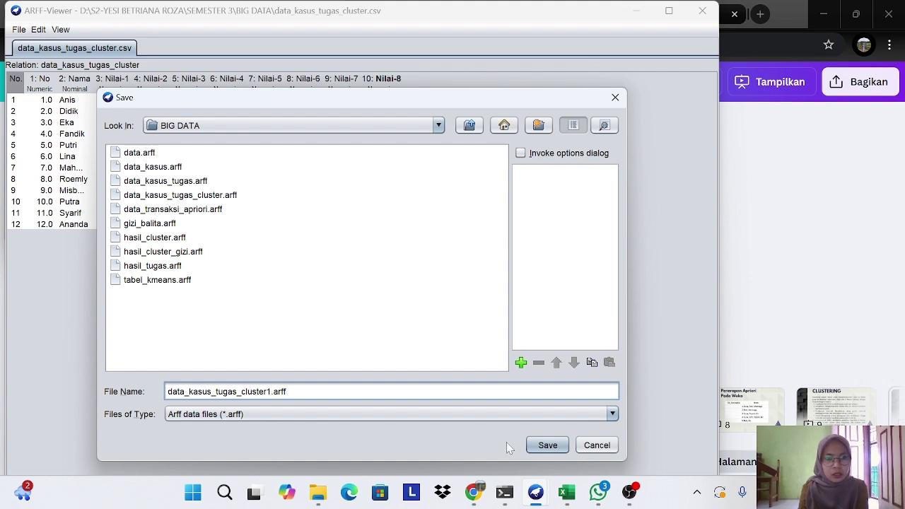
left_click(552, 450)
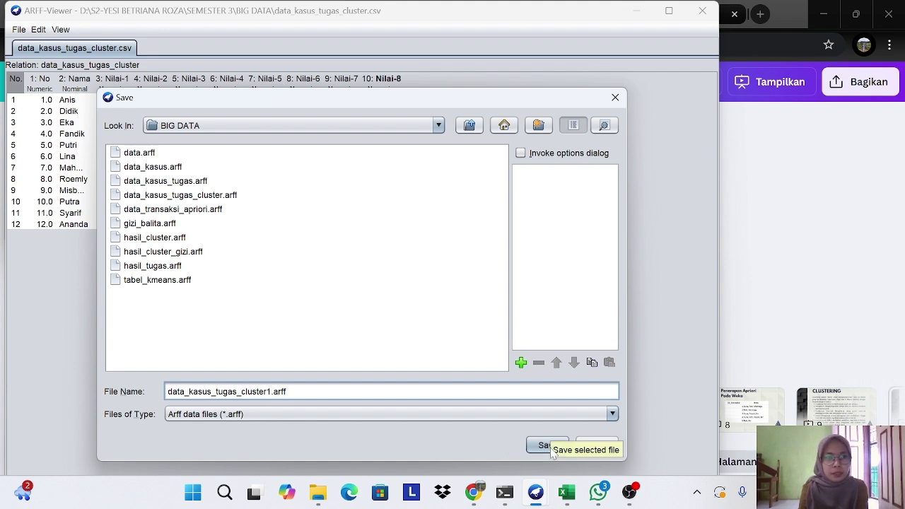
left_click(551, 450)
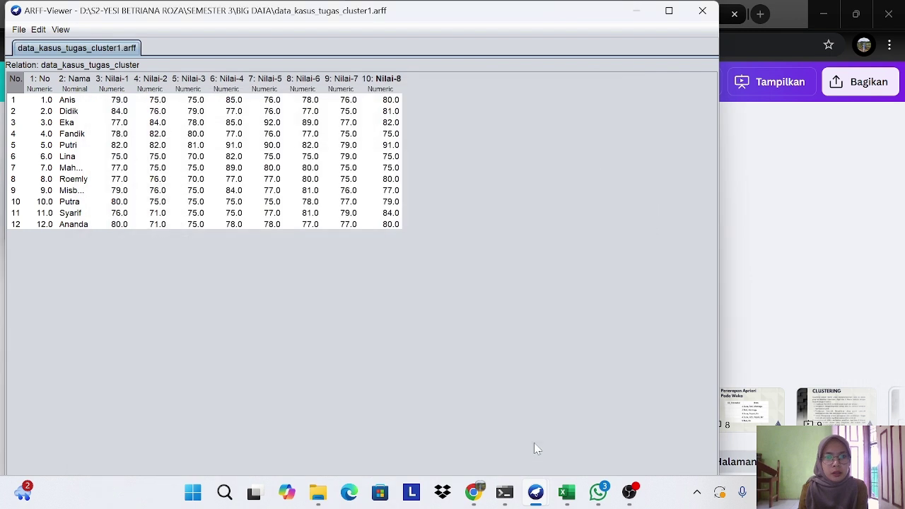
- Close the ARFF-Viewer, confirming the closure, and open the Explorer
left_click(703, 12)
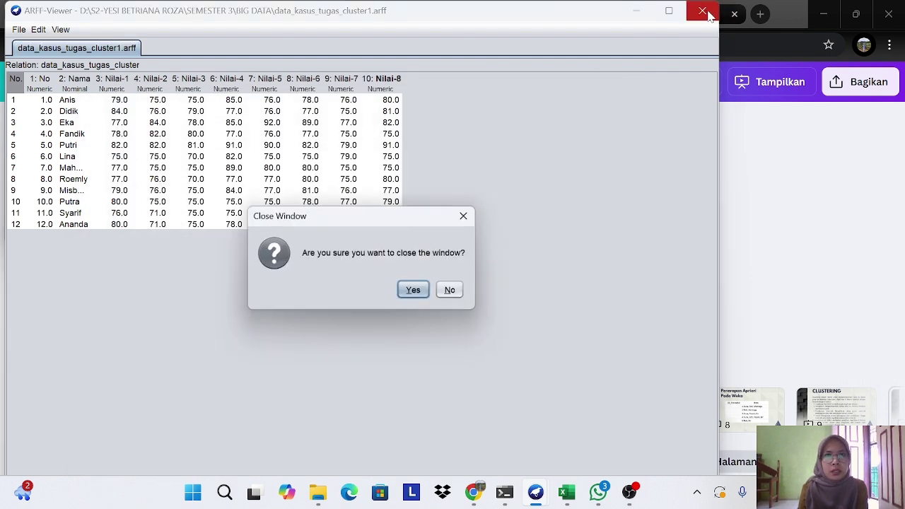
left_click(415, 292)
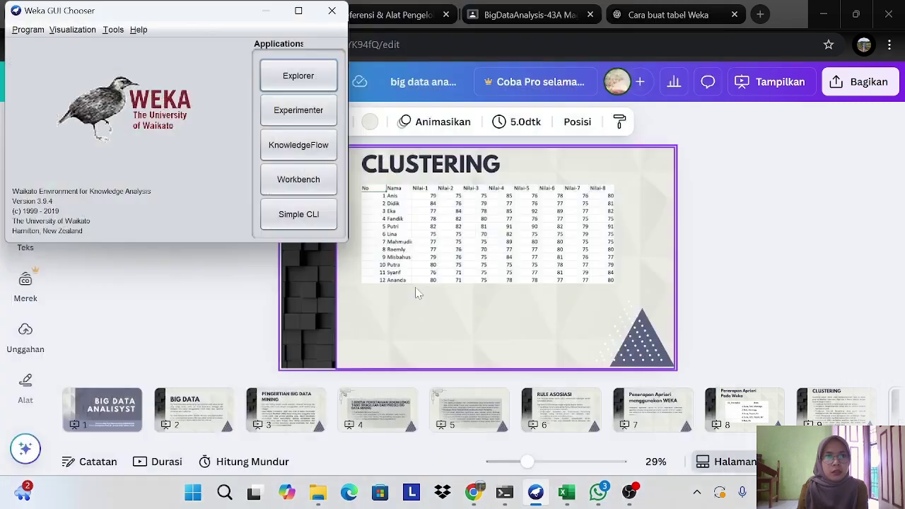
left_click(306, 77)
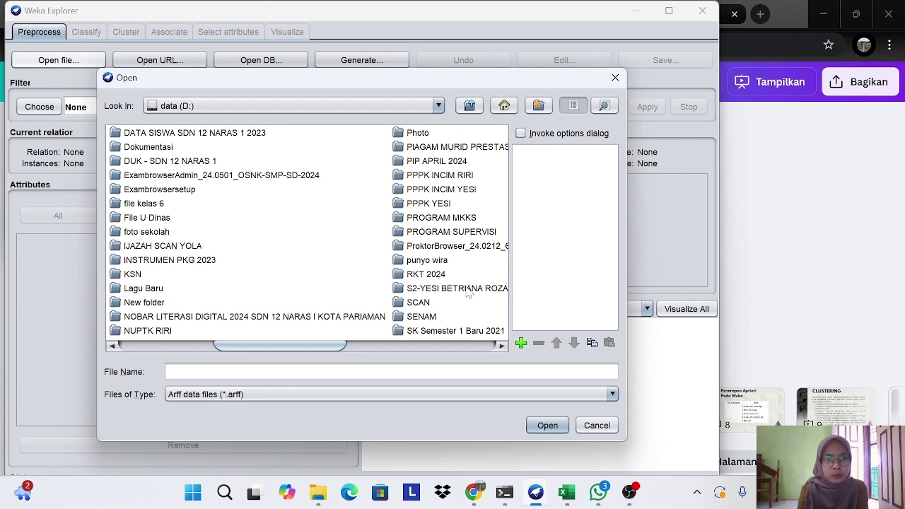
- Load data_kasus_tugas_cluster1.arff from the SEMESTER 3\BIG DATA folder inside the S2 folder on drive D
left_click(469, 293)
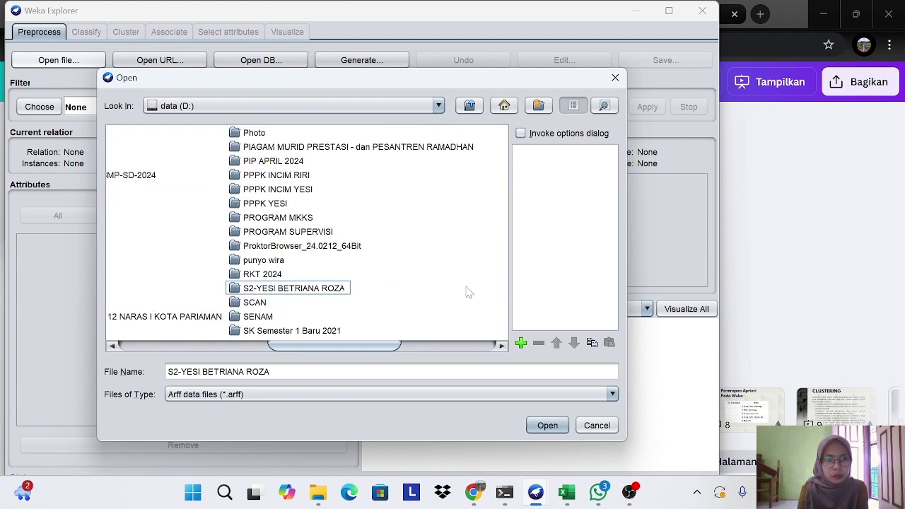
double_click(345, 290)
left_click(176, 207)
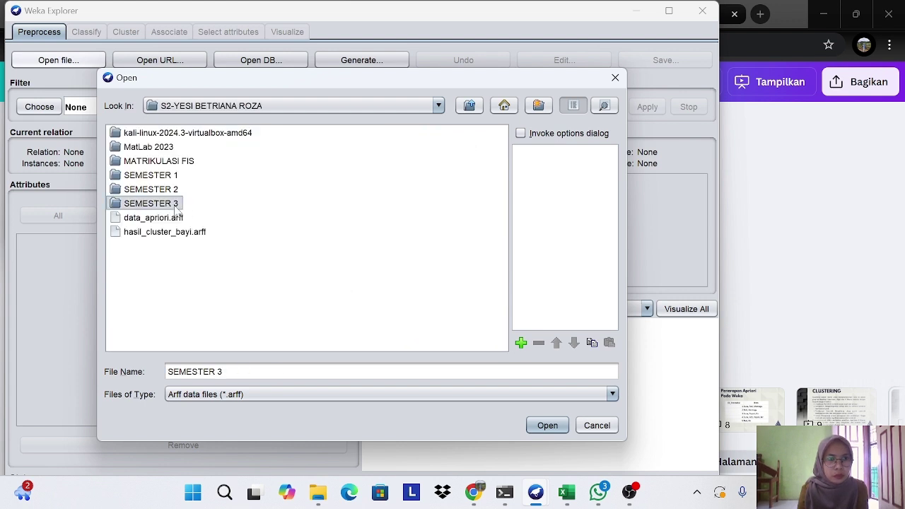
double_click(175, 206)
left_click(161, 136)
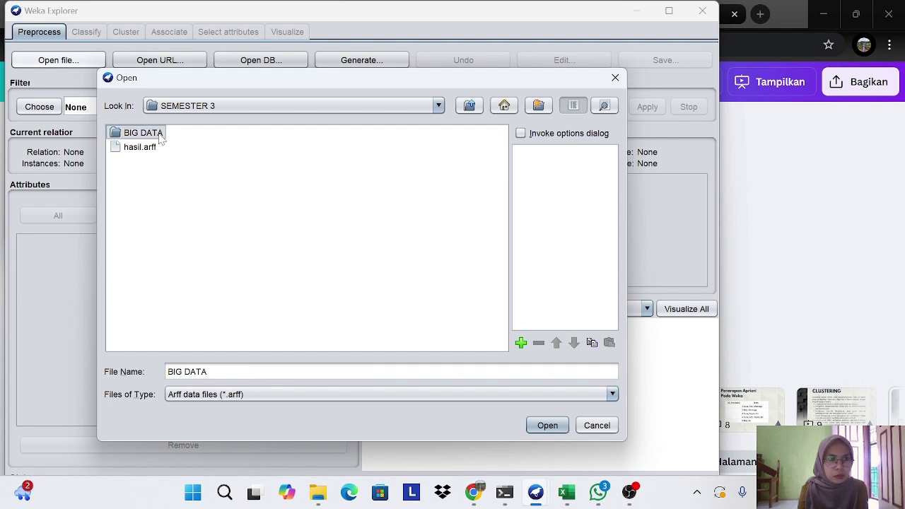
double_click(161, 135)
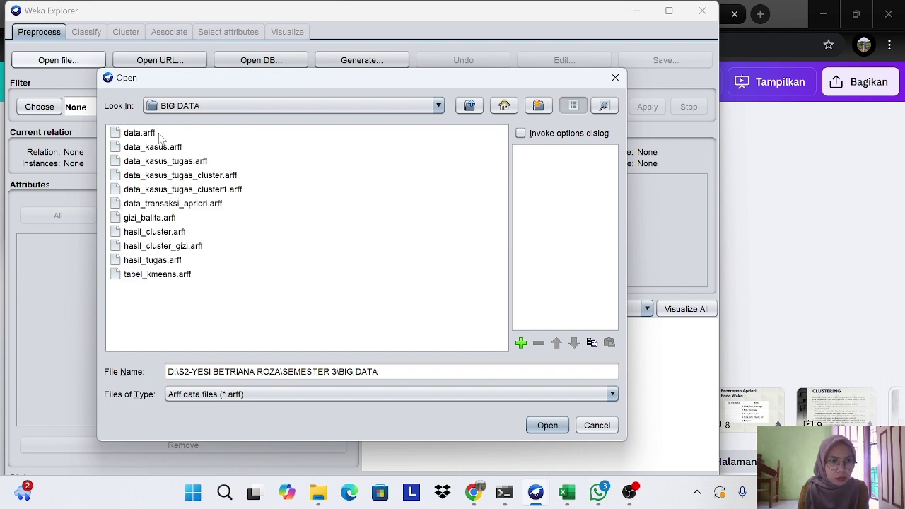
left_click(200, 192)
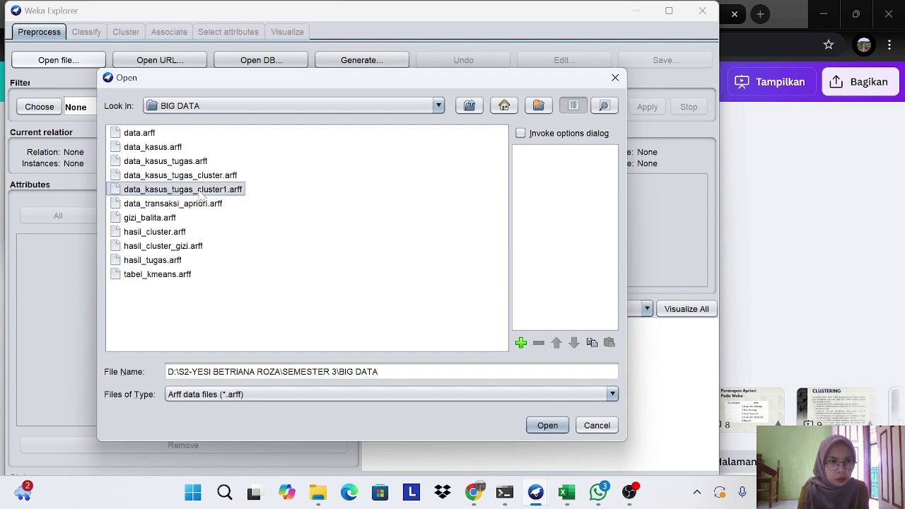
left_click(543, 426)
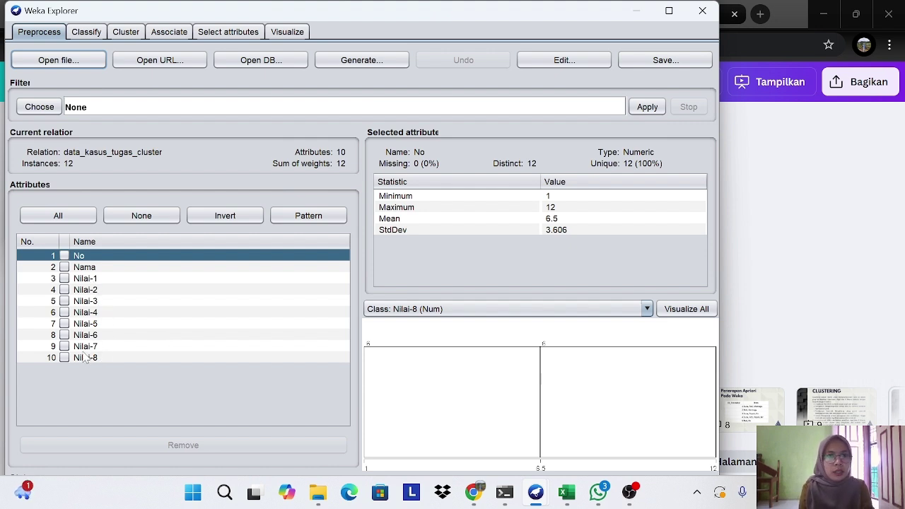
- Remove the No and Nama attributes from the loaded dataset
left_click(65, 257)
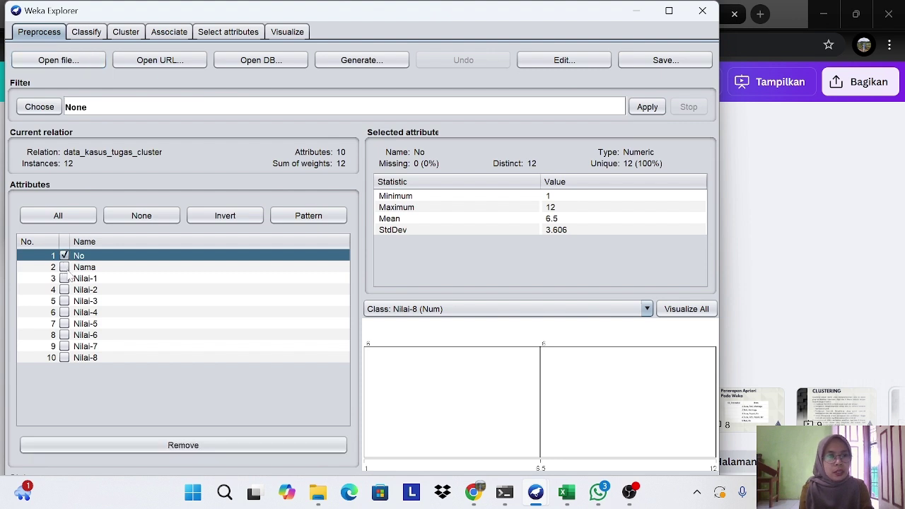
left_click(65, 267)
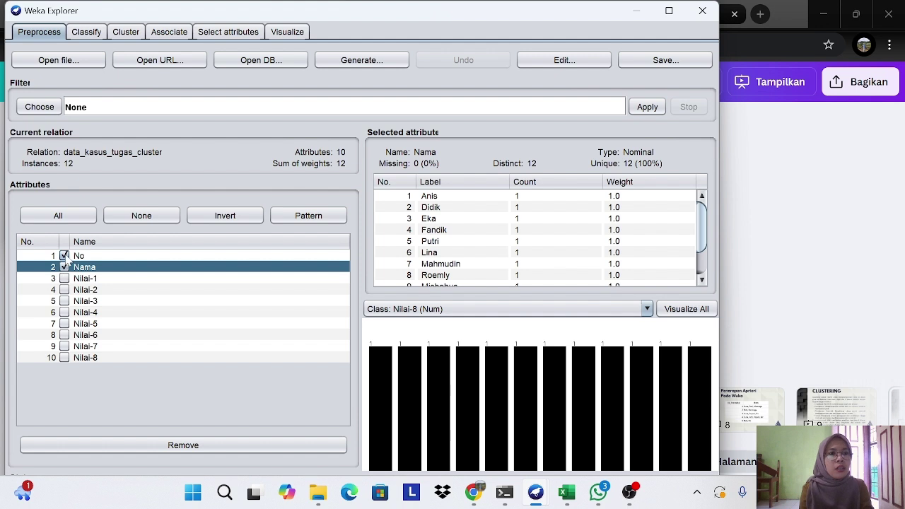
left_click(173, 447)
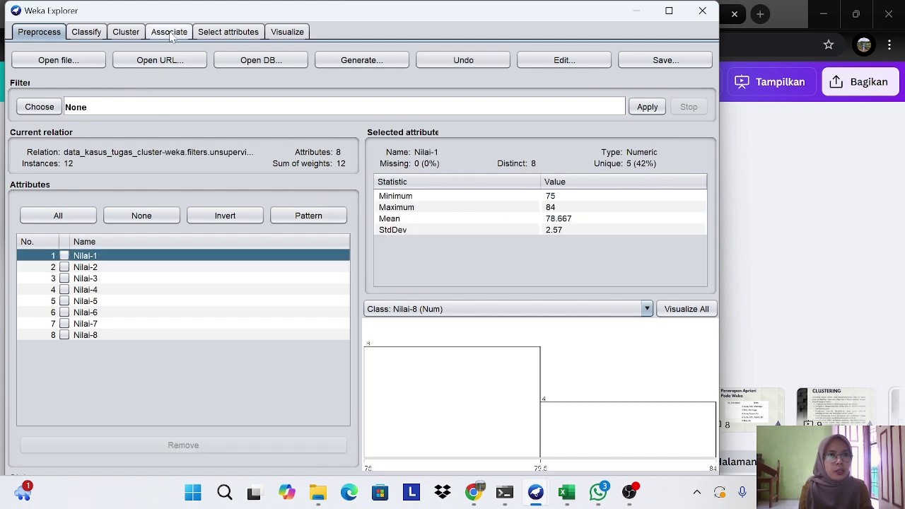
- Choose SimpleKMeans as the clustering algorithm for the remaining attributes
left_click(130, 35)
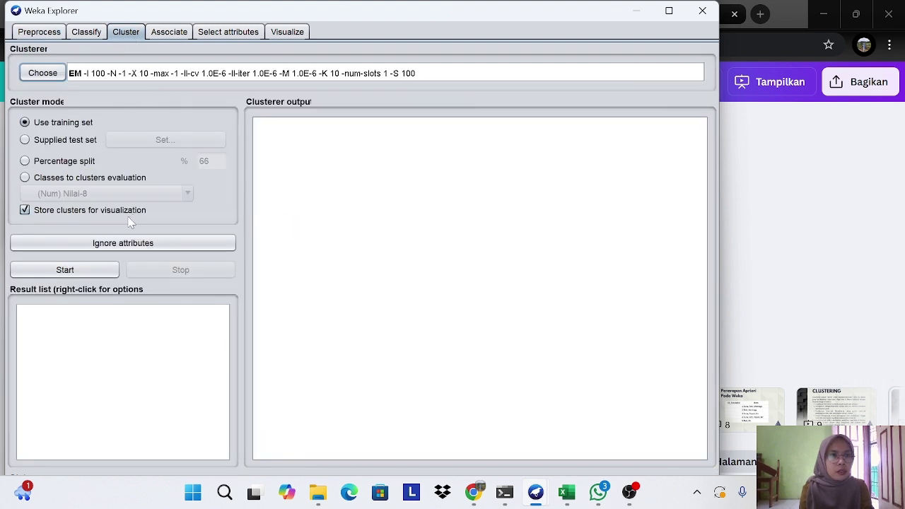
left_click(43, 74)
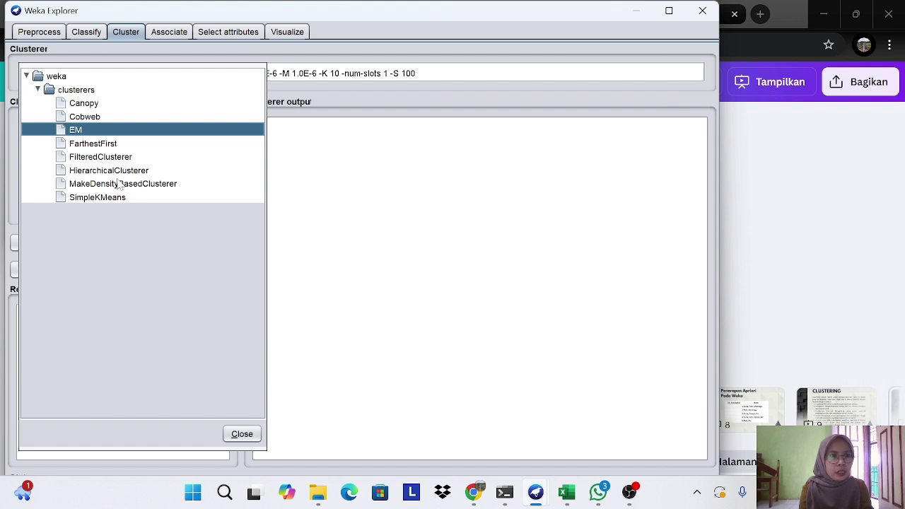
left_click(107, 197)
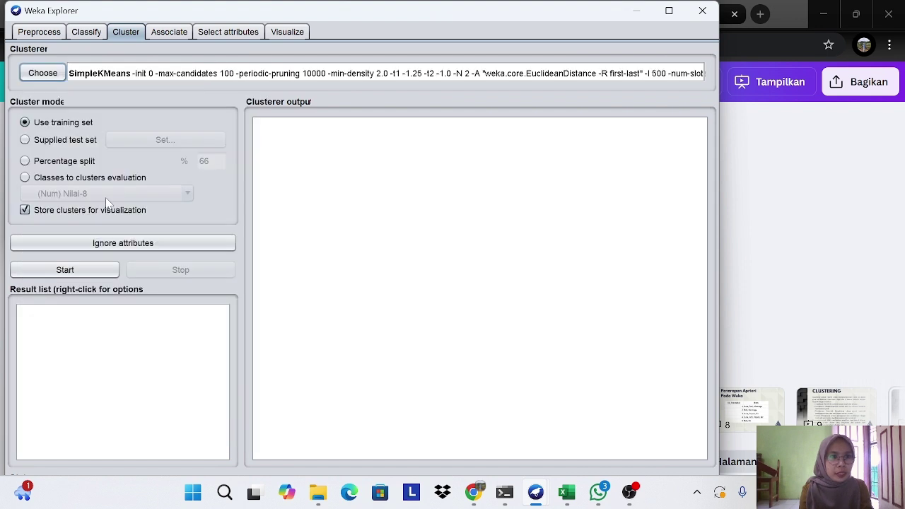
- Review the SimpleKMeans parameters, close them without changes, and run the clustering on the training set
left_click(343, 75)
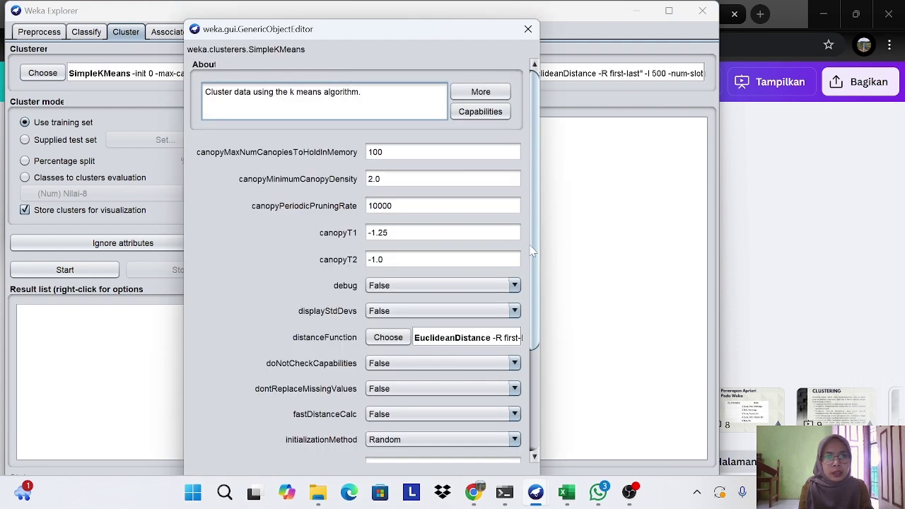
left_click_drag(535, 253, 535, 409)
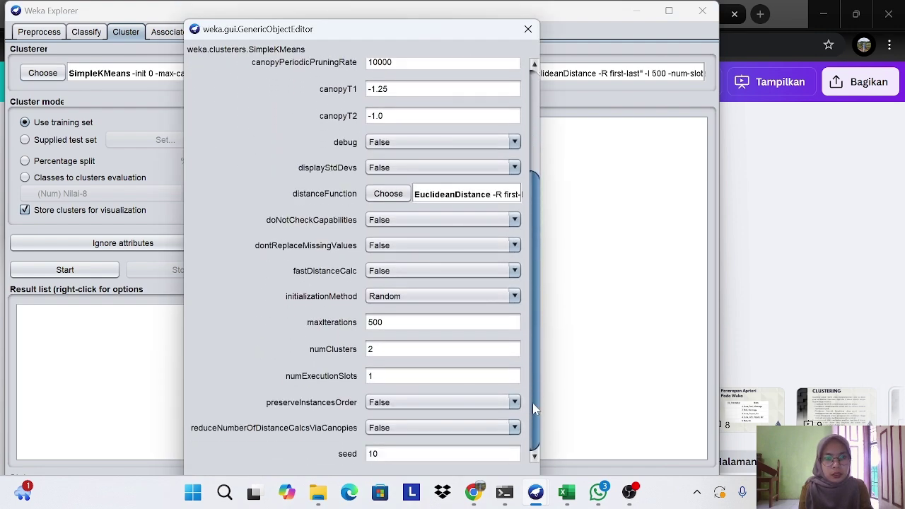
left_click(528, 29)
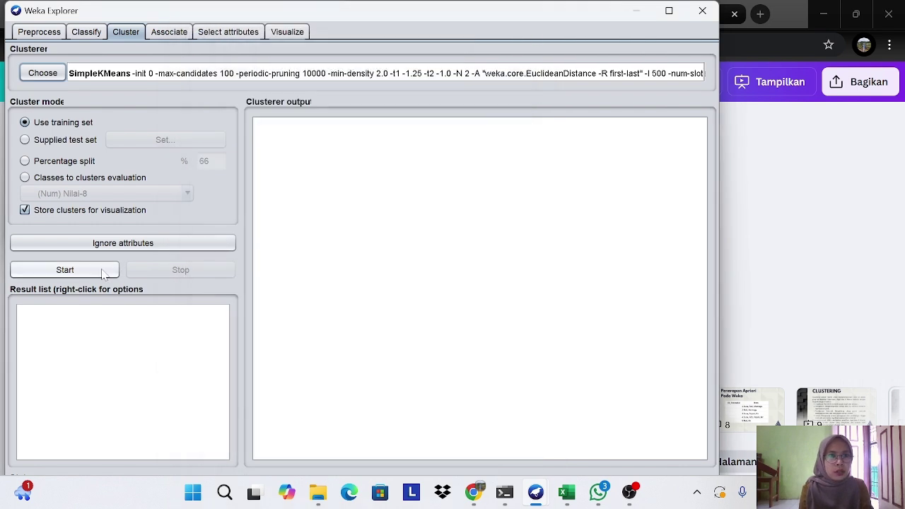
left_click(65, 271)
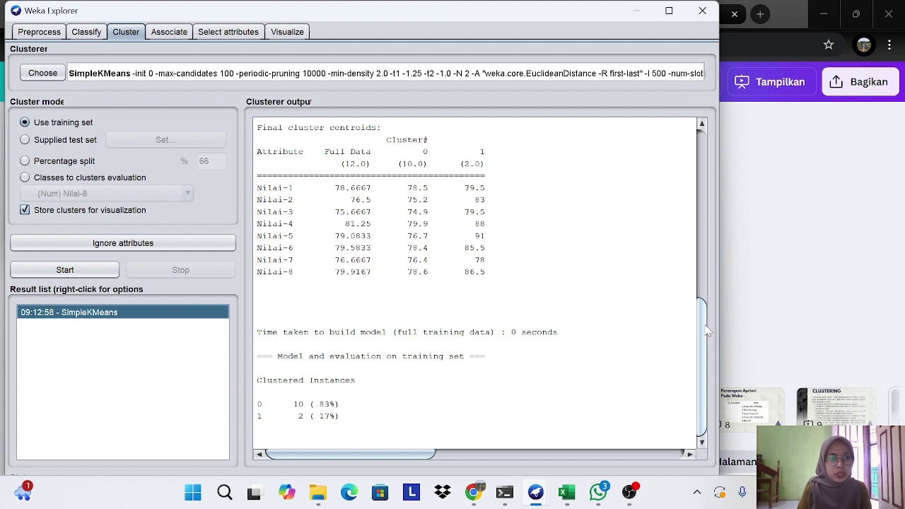
- Visualize the cluster assignments of the SimpleKMeans result and start saving them
right_click(121, 317)
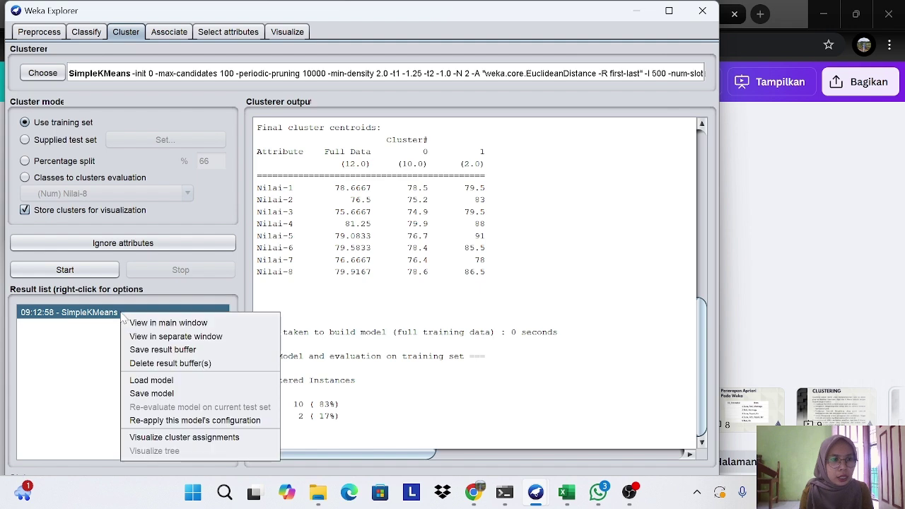
left_click(170, 438)
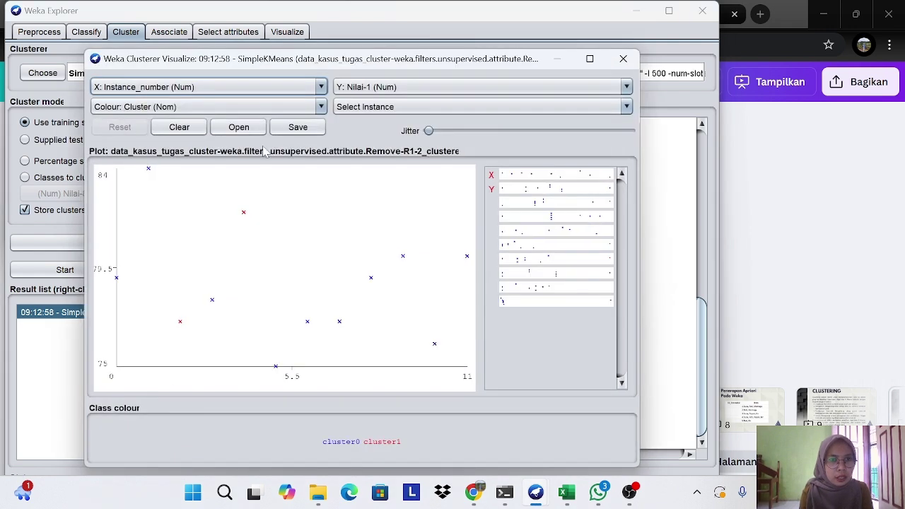
left_click(295, 132)
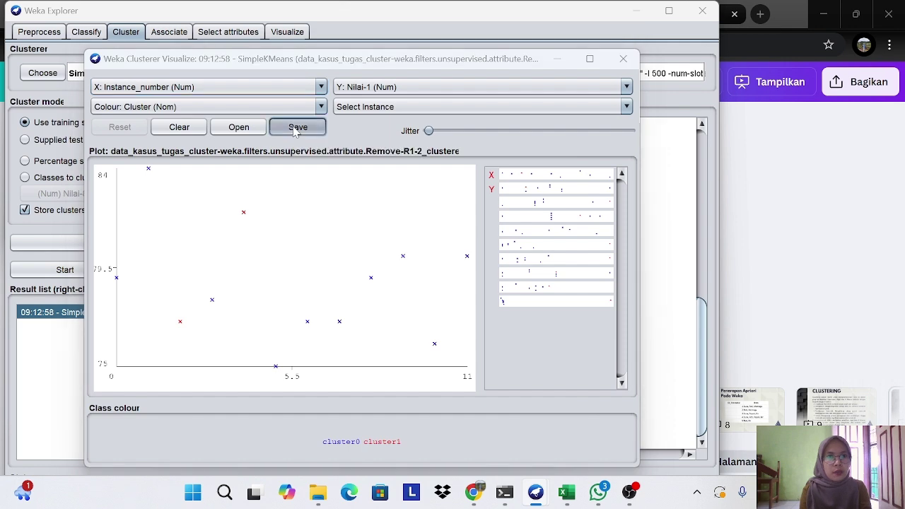
- Set the save location to the BIG DATA folder inside SEMESTER 3, within the S2 study folder on drive D
left_click(438, 118)
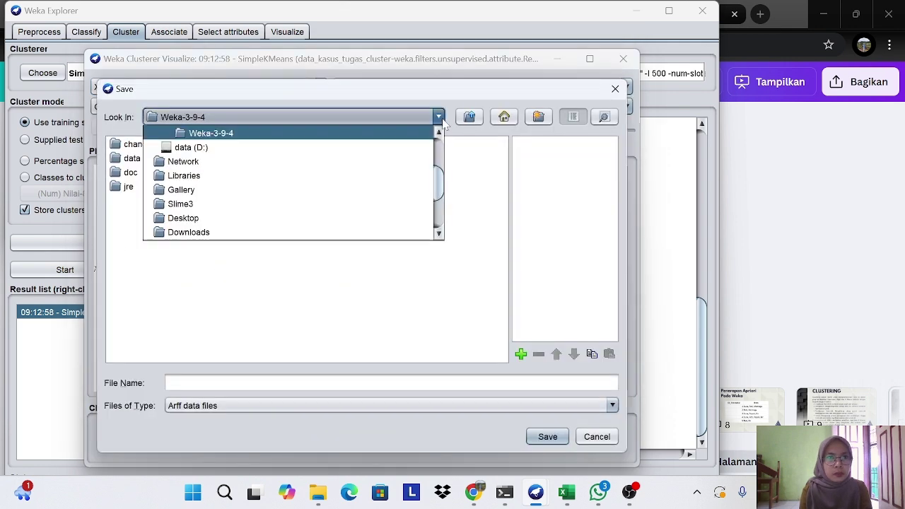
left_click(369, 147)
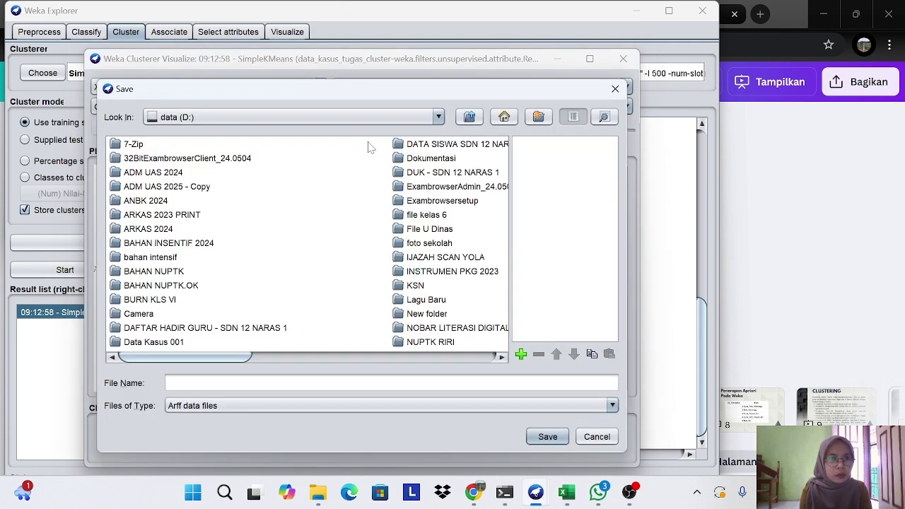
left_click(502, 357)
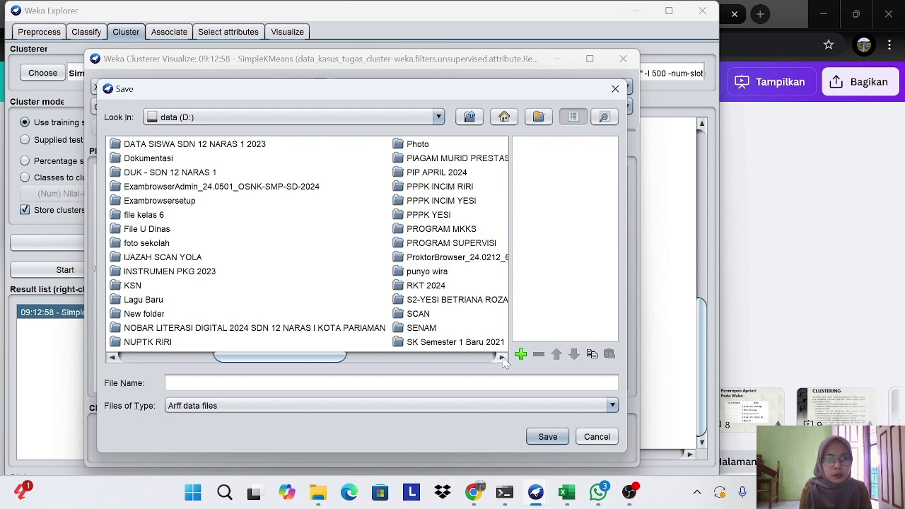
left_click(502, 357)
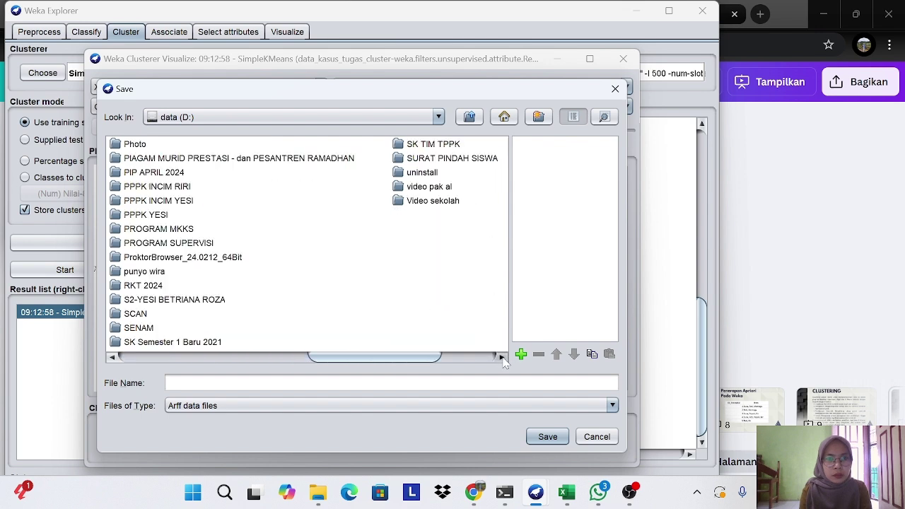
left_click(211, 302)
double_click(211, 303)
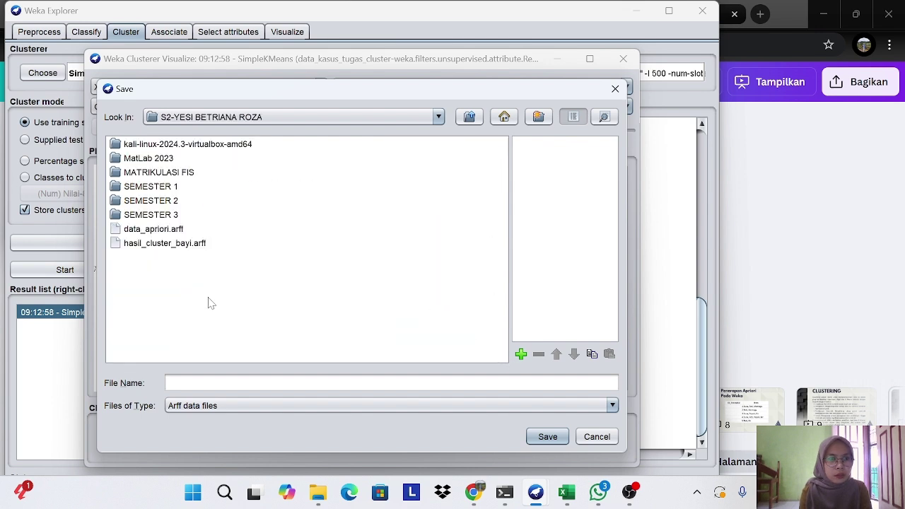
left_click(172, 217)
double_click(171, 216)
left_click(157, 148)
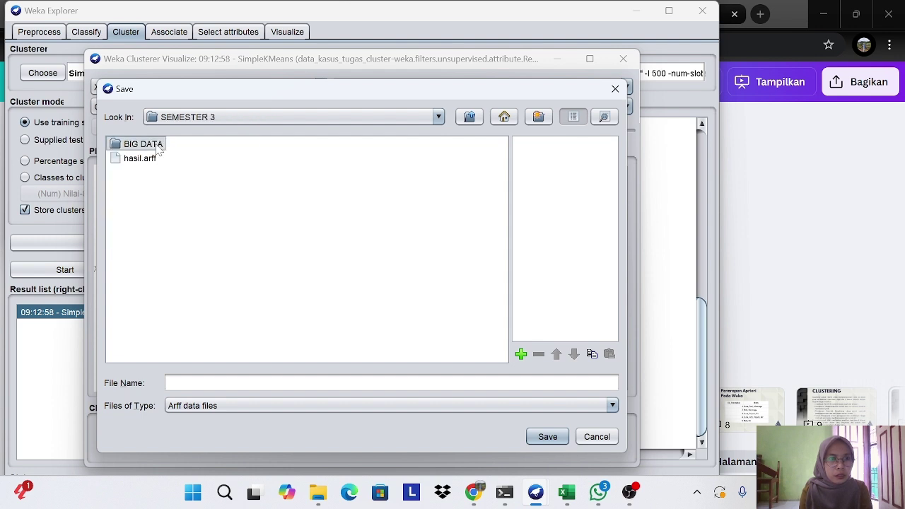
double_click(157, 147)
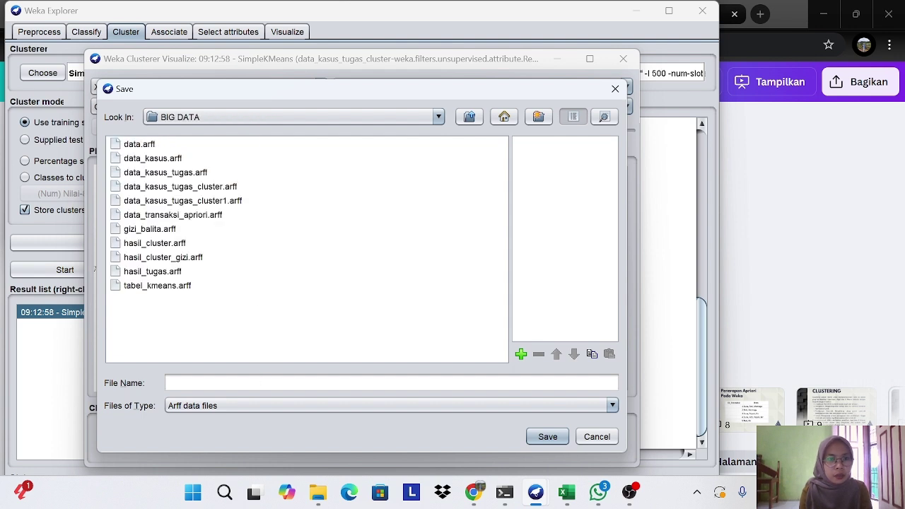
- Save the cluster assignments as an ARFF file named hasil_cluster_tugas
left_click(267, 383)
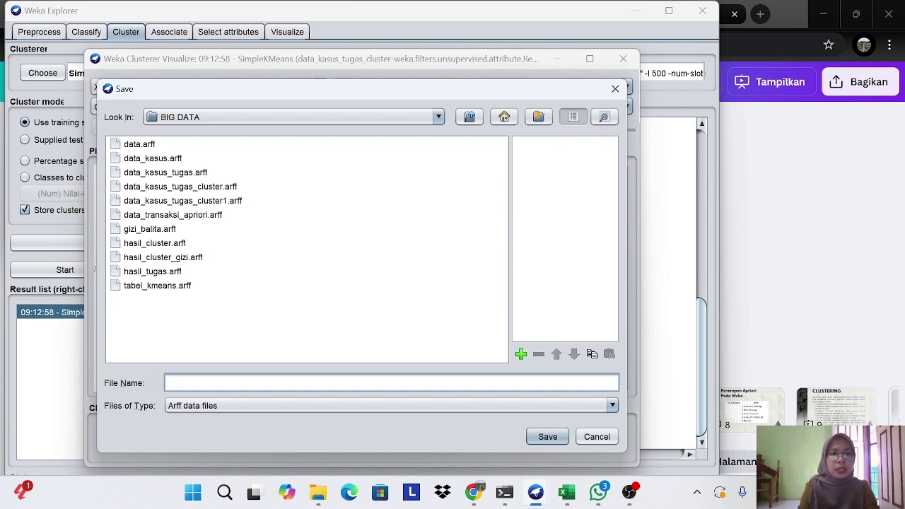
type("ha")
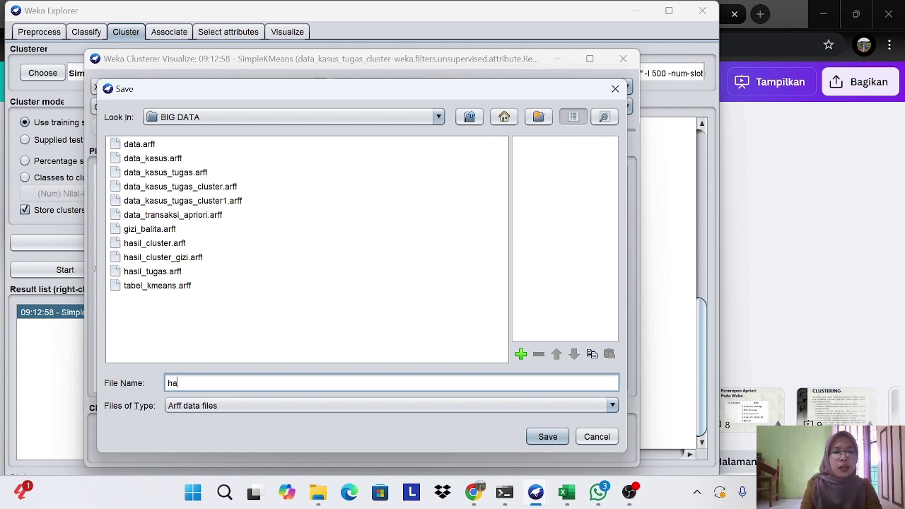
type("sil_c")
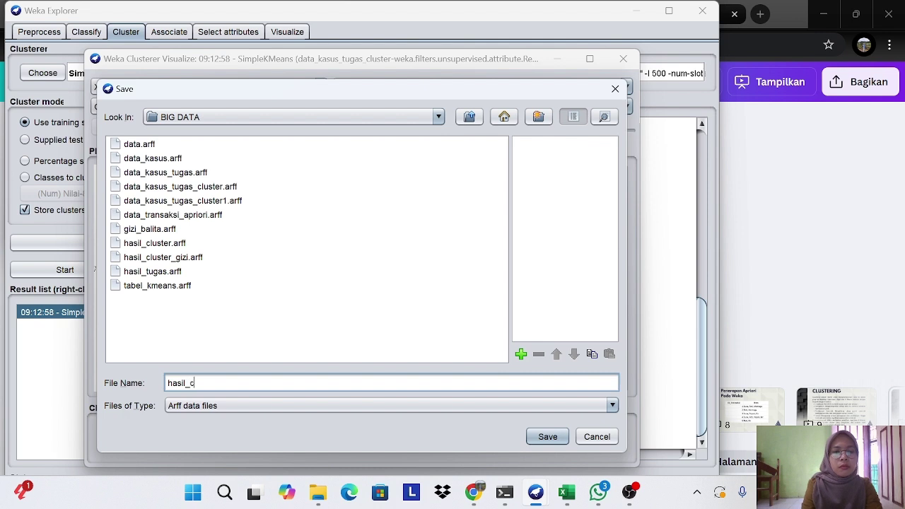
type("luster_tu")
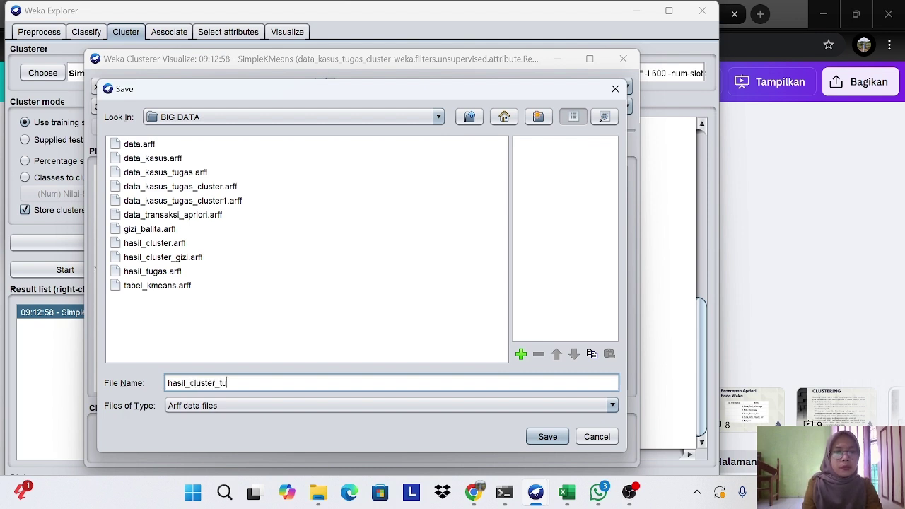
type("gas")
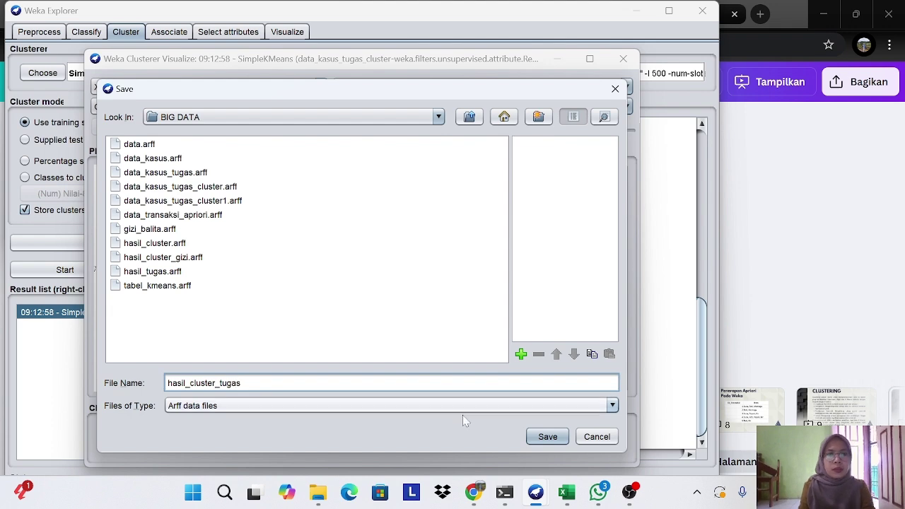
left_click(548, 436)
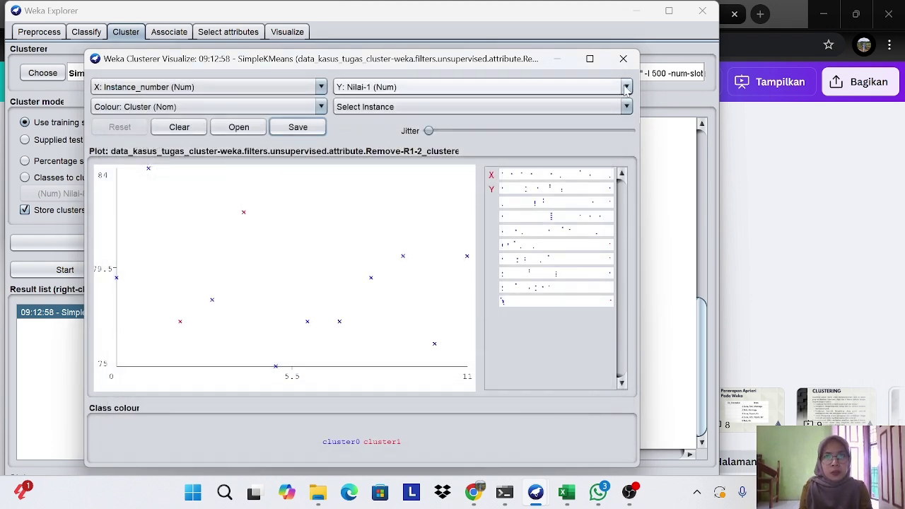
- Close the cluster visualization and both Explorer windows to return to the Weka GUI Chooser
left_click(623, 60)
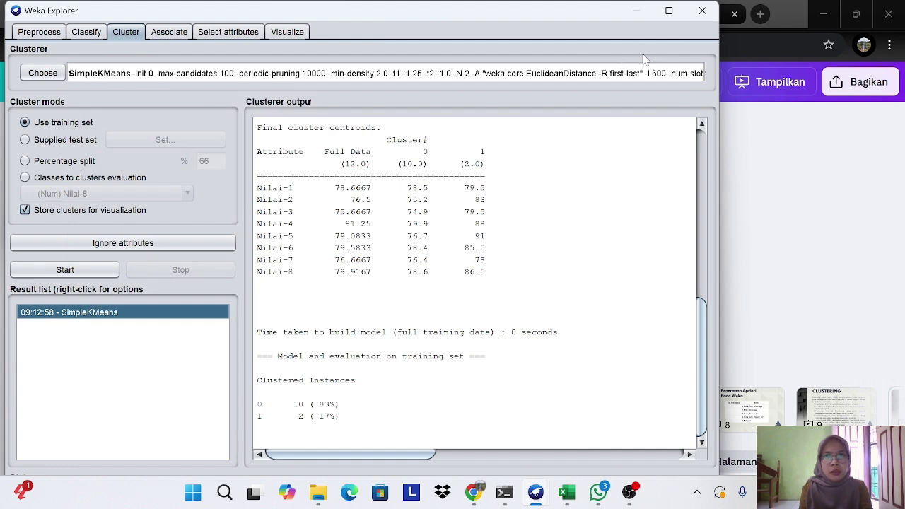
left_click(698, 14)
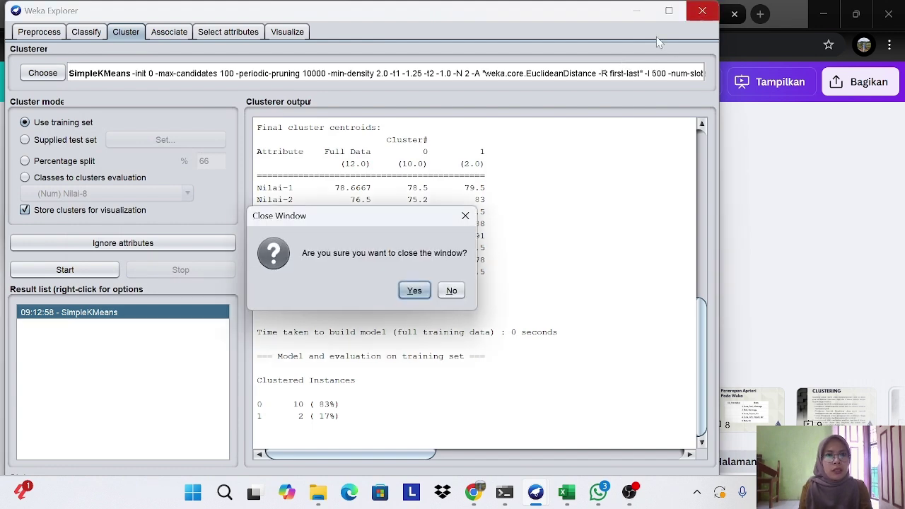
left_click(415, 290)
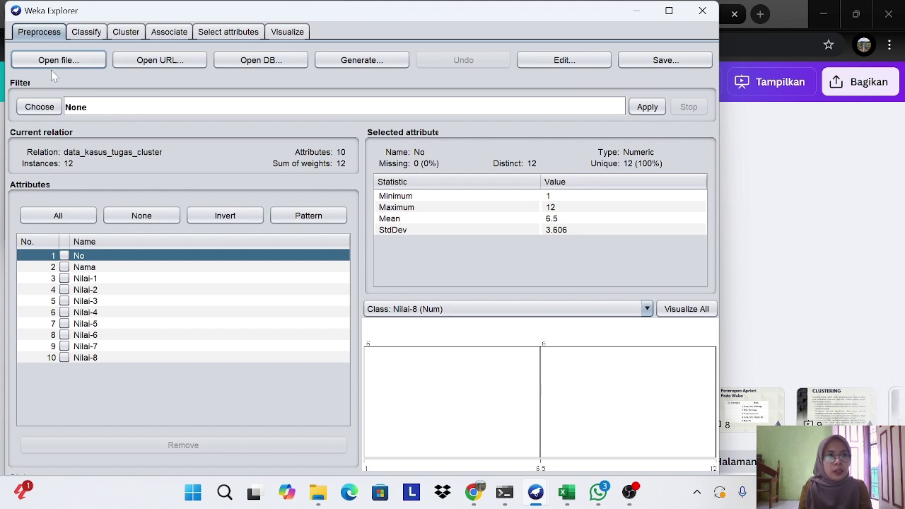
left_click(702, 10)
left_click(414, 290)
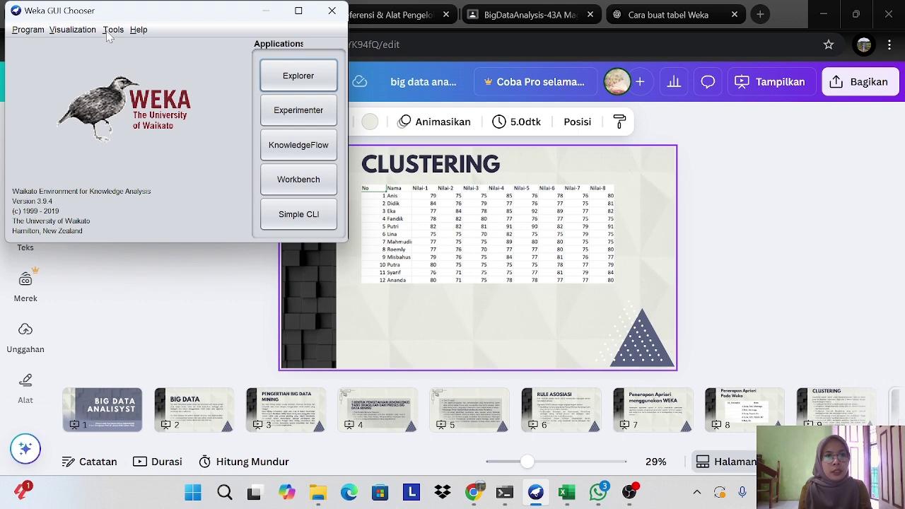
- Launch the ArffViewer tool and start opening a data file in it
left_click(110, 31)
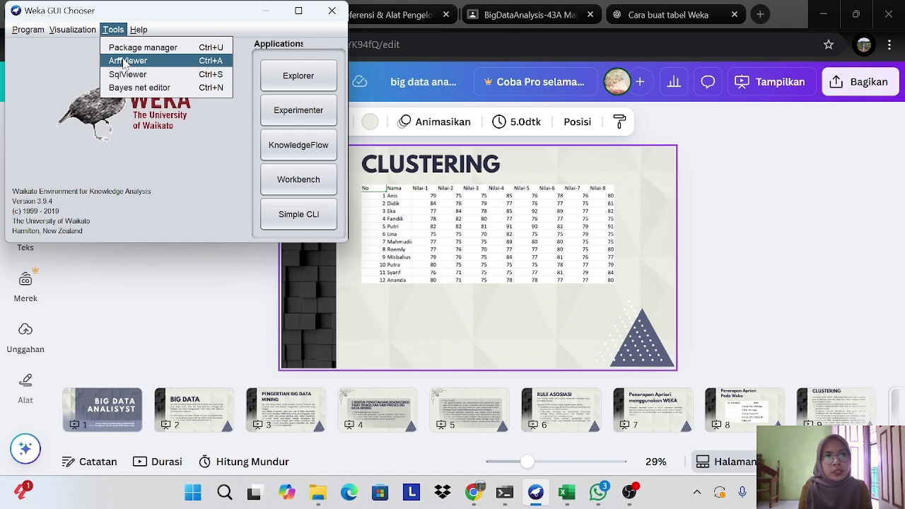
left_click(125, 62)
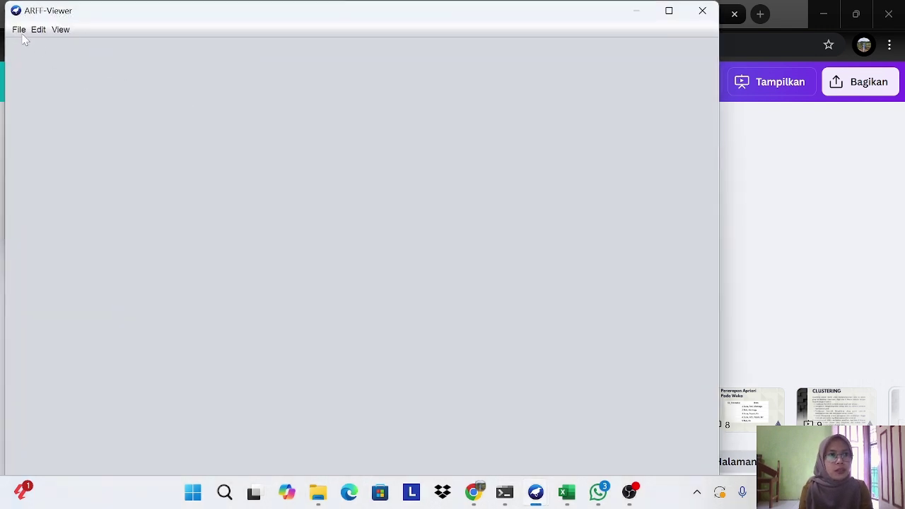
left_click(20, 29)
left_click(35, 45)
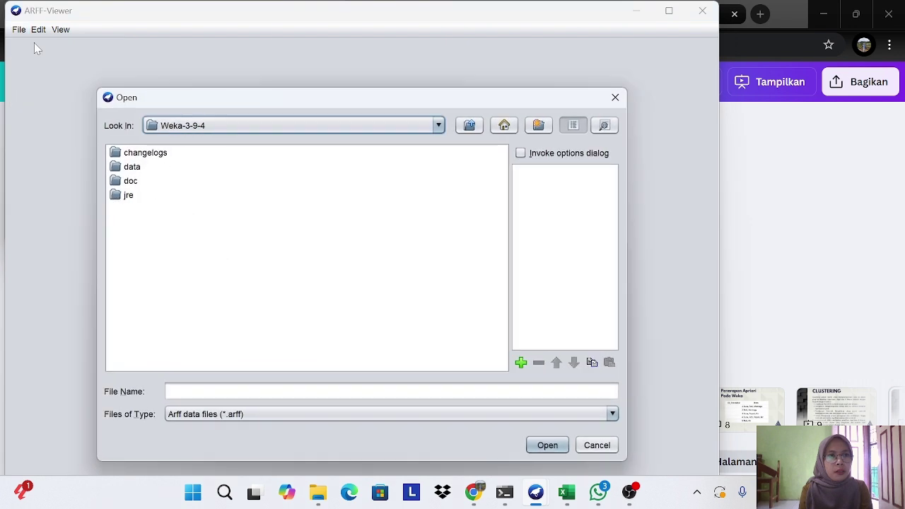
- Open hasil_cluster_tugas.arff from the BIG DATA folder inside SEMESTER 3, within the S2 study folder on drive D
left_click(439, 125)
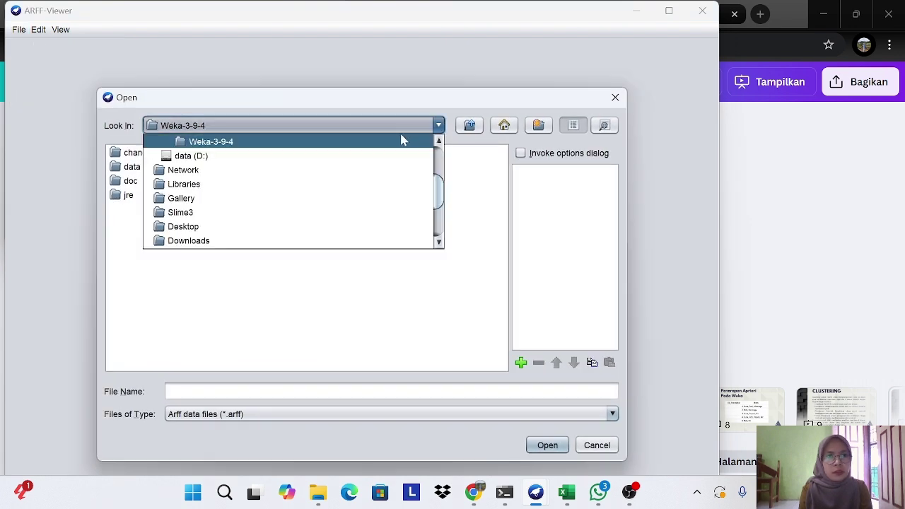
left_click(350, 154)
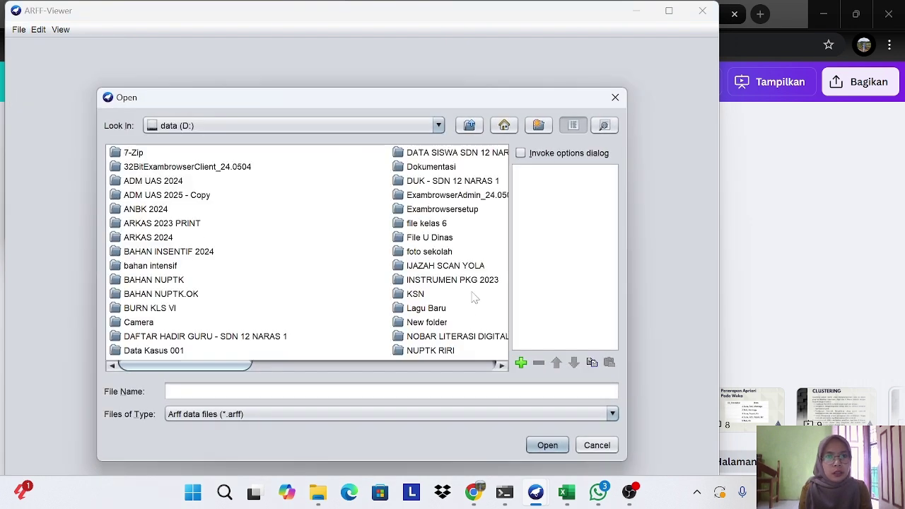
left_click(501, 365)
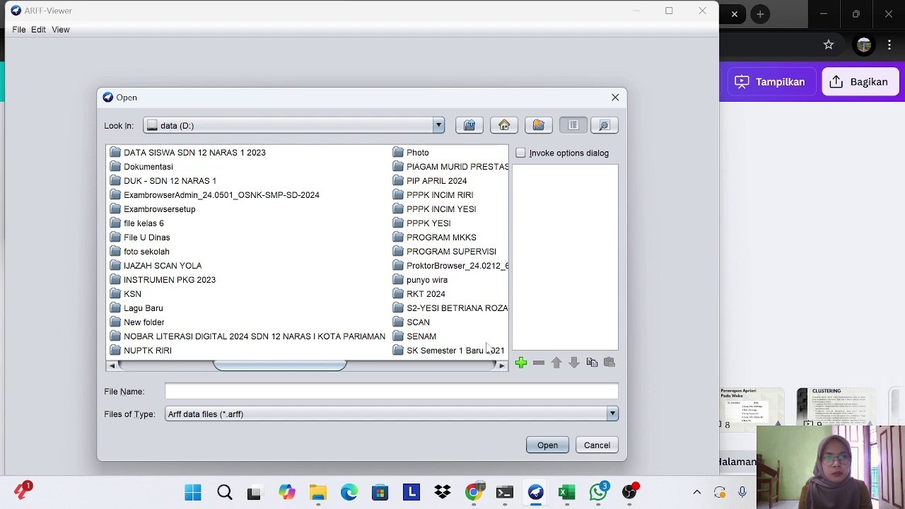
left_click(503, 365)
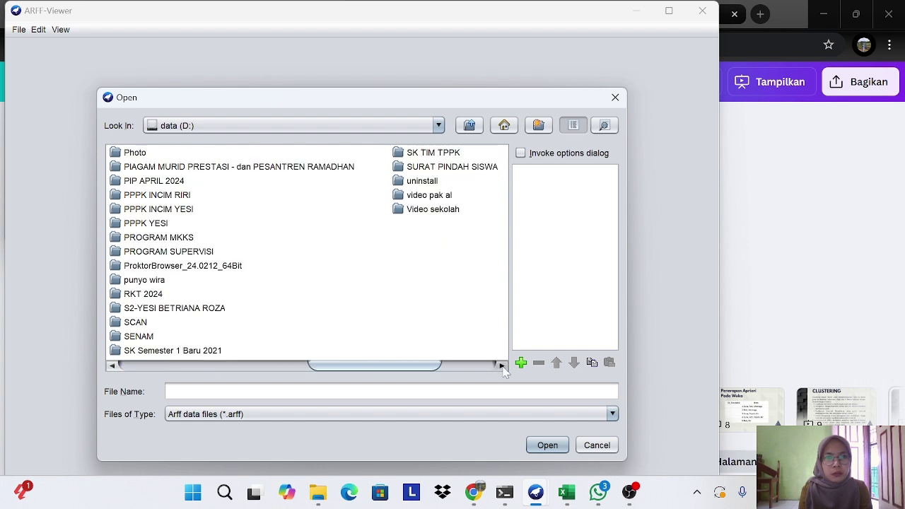
double_click(215, 309)
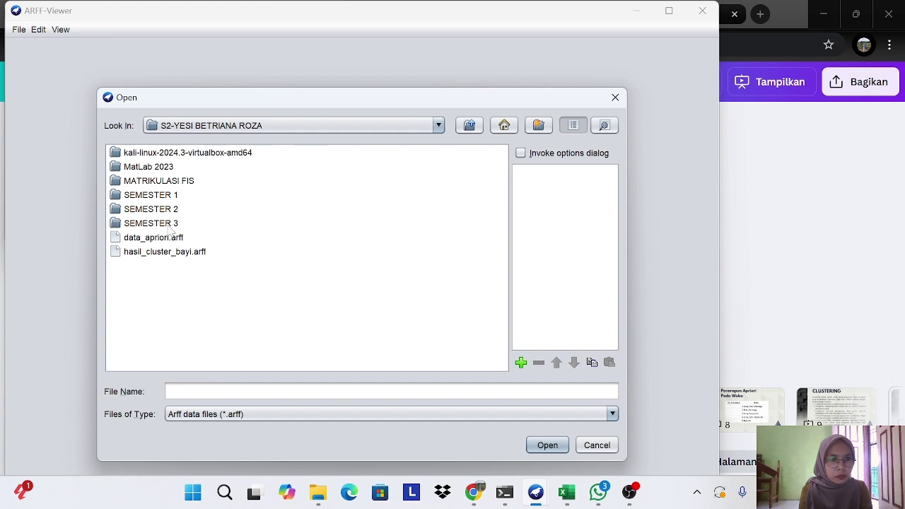
double_click(169, 225)
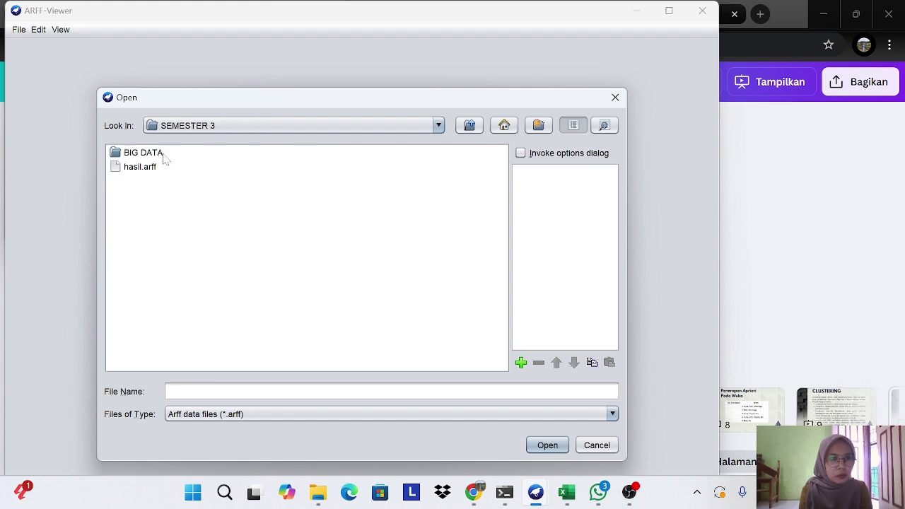
left_click(158, 155)
double_click(159, 157)
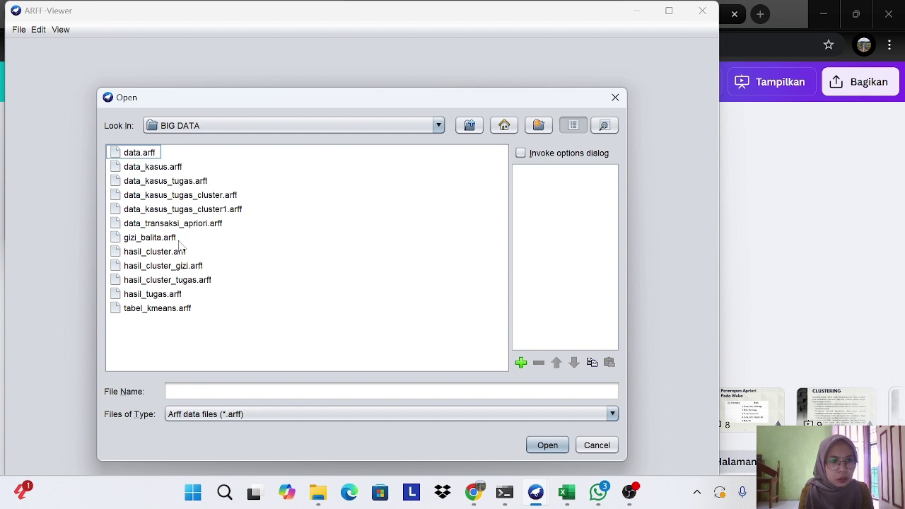
left_click(170, 280)
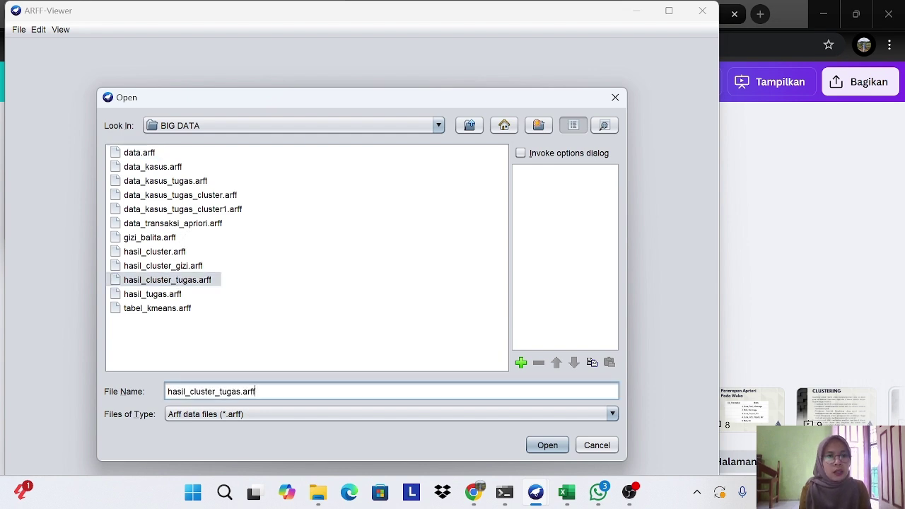
left_click(534, 447)
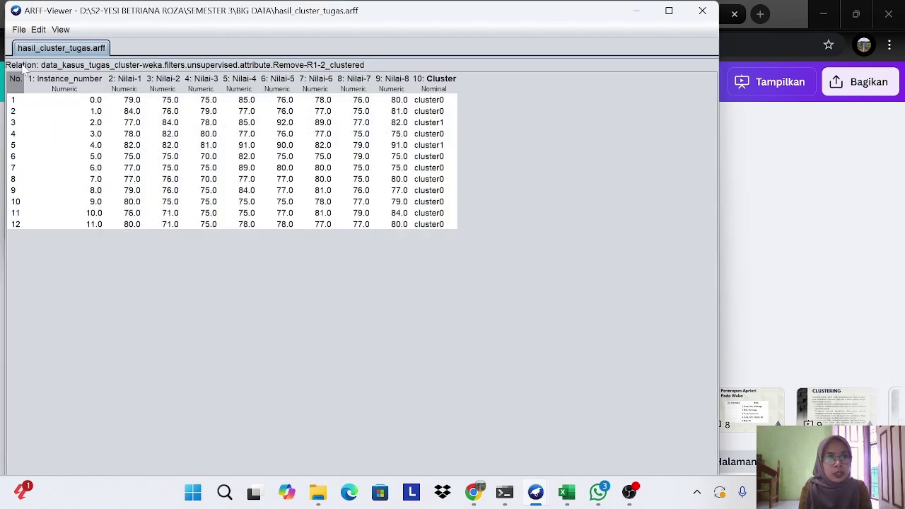
- Save a copy of the clustered data in CSV format as hasil_cluster_tugas.csv in the BIG DATA folder
left_click(18, 30)
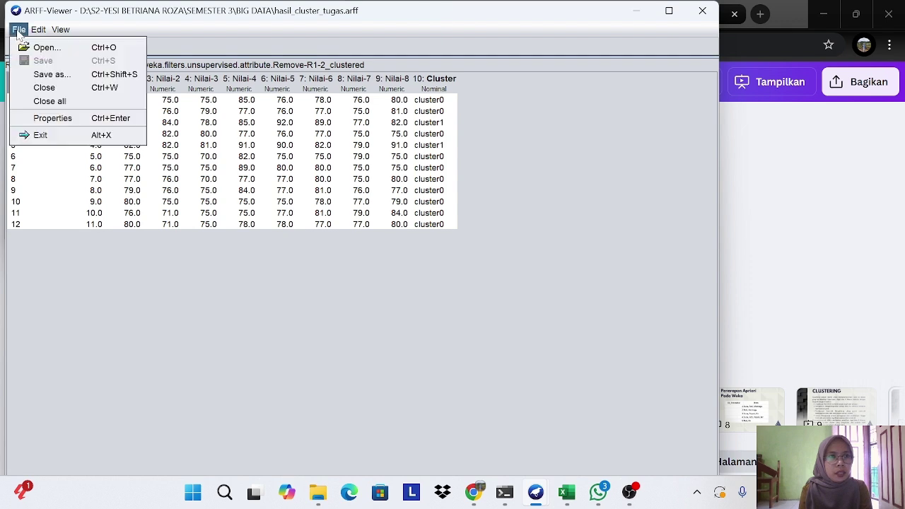
left_click(42, 74)
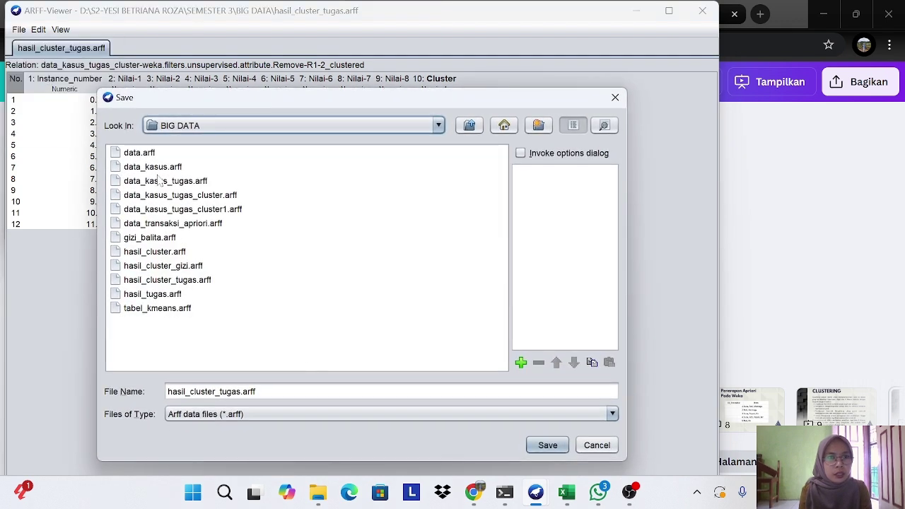
left_click(279, 415)
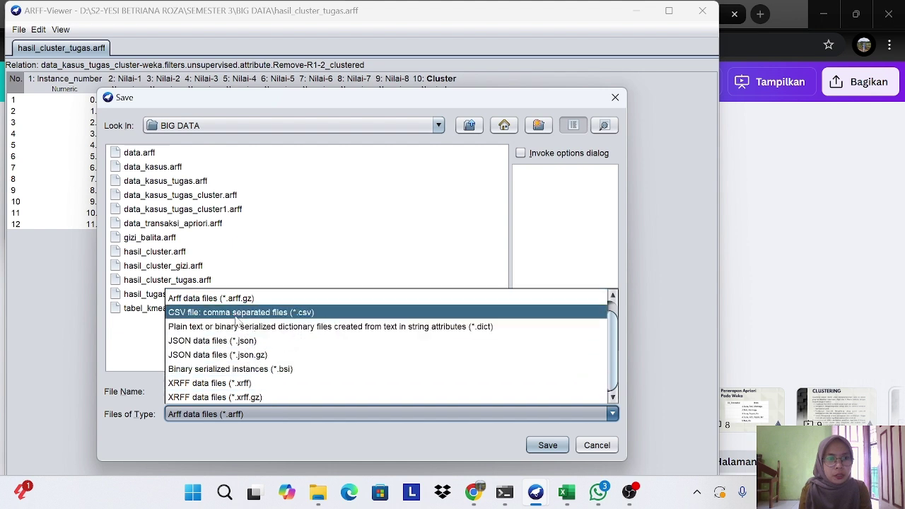
left_click(236, 312)
left_click(256, 391)
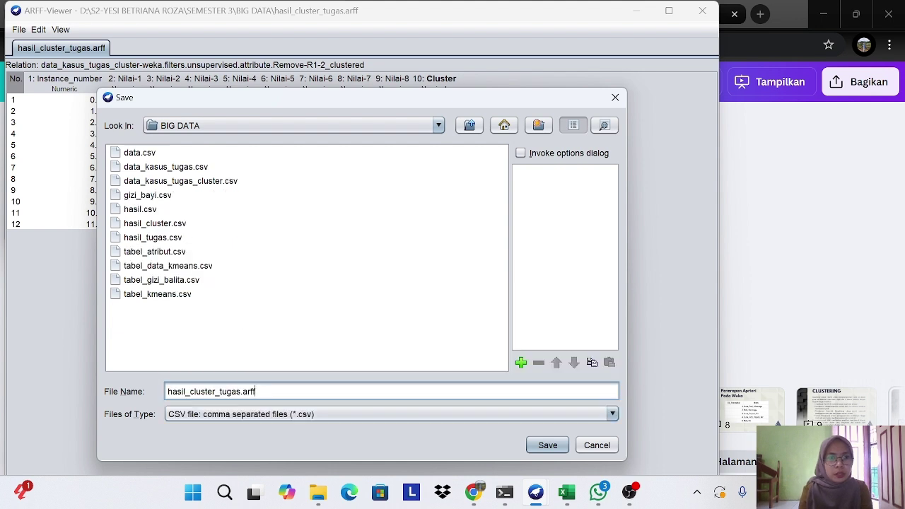
key("BackSpace")
key("BackSpace")
key("BackSpace")
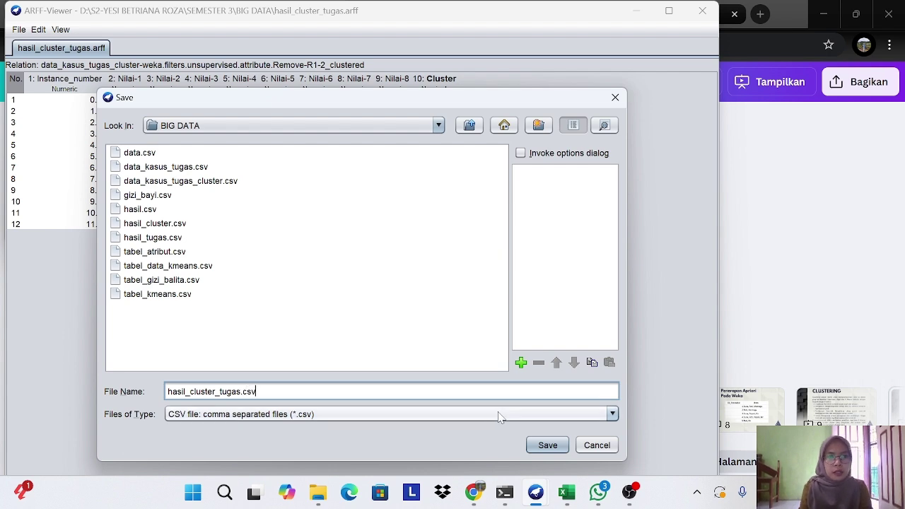
left_click(556, 450)
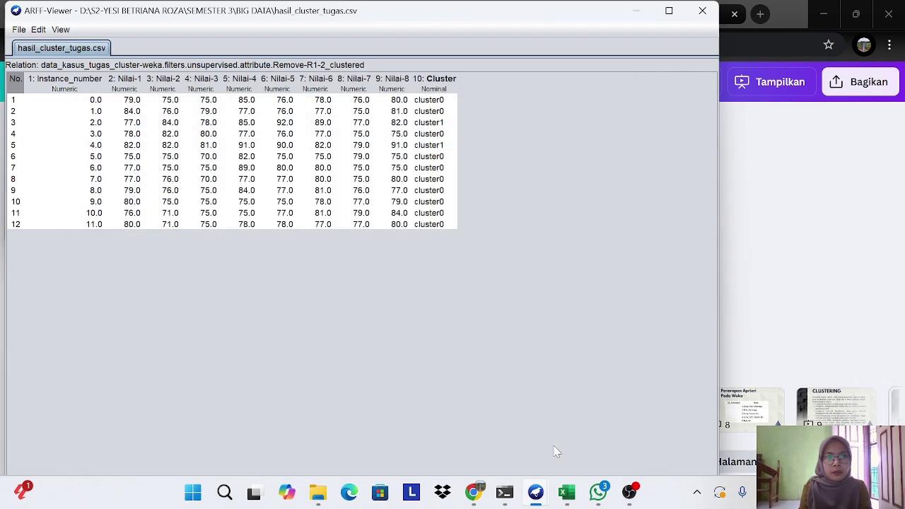
- Close the ARFF-Viewer window and switch to the exported hasil_cluster_tugas file in Excel to view its cluster assignments
left_click(703, 14)
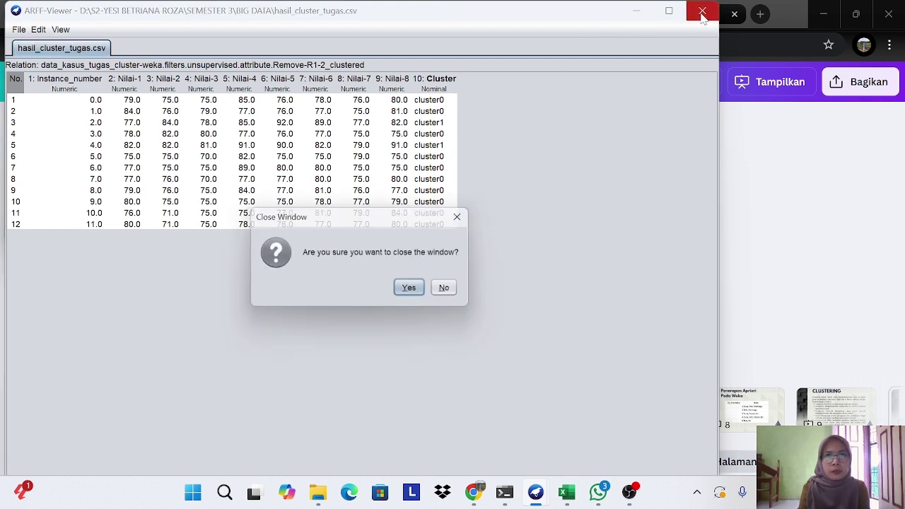
left_click(415, 291)
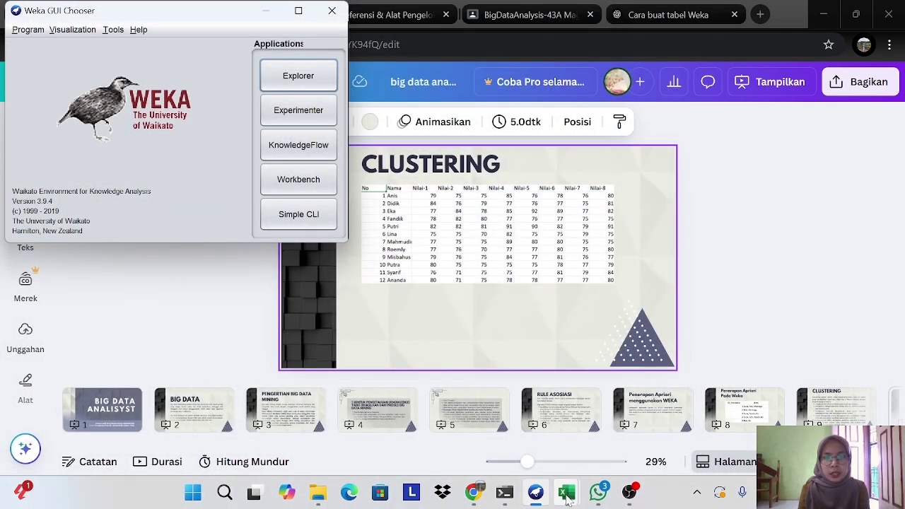
mouse_move(567, 493)
mouse_move(753, 411)
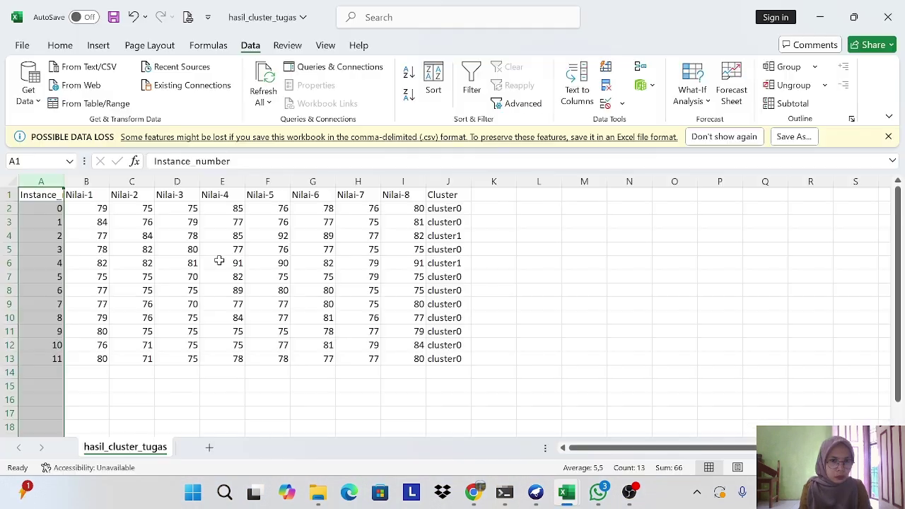
left_click(219, 261)
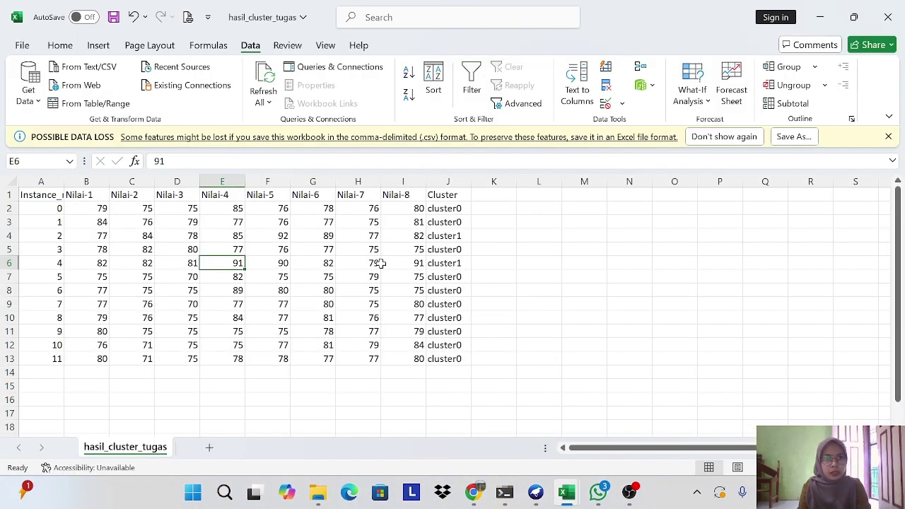
left_click(438, 224)
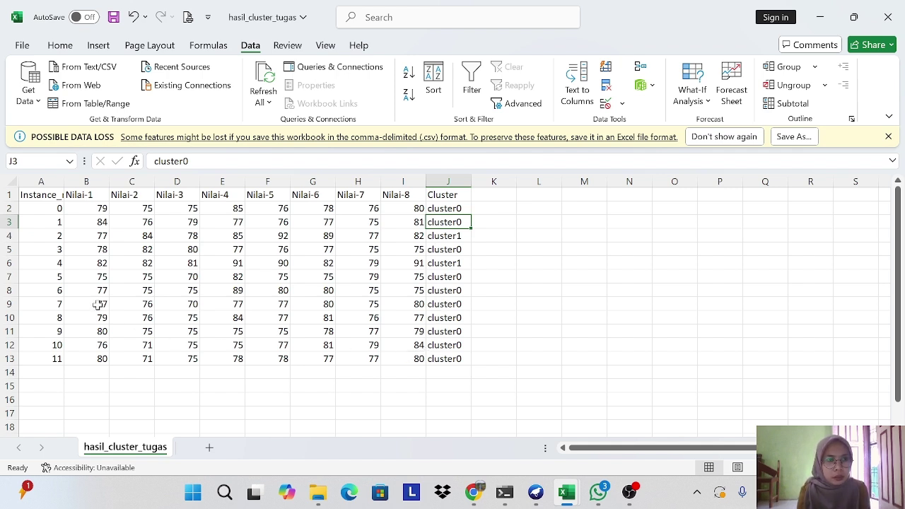
- Insert two columns before the Instance_number column to hold the No and Nama data
left_click(37, 194)
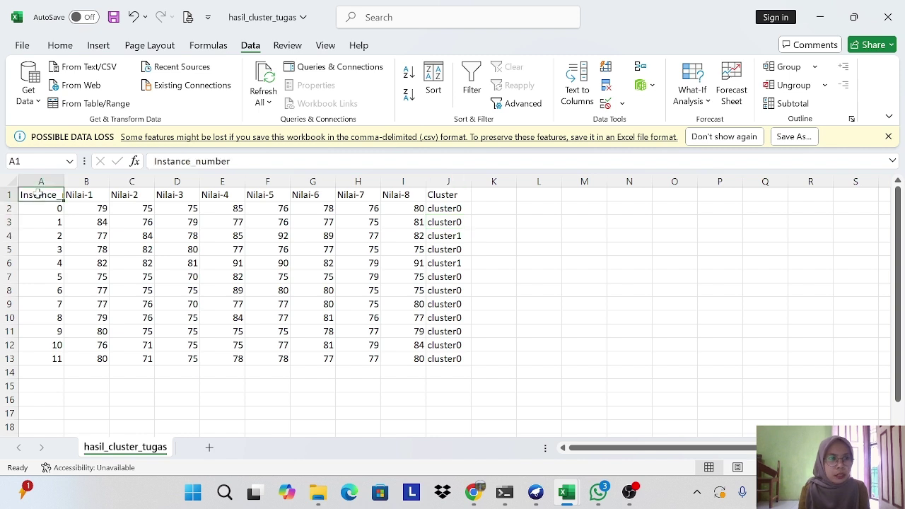
left_click(41, 182)
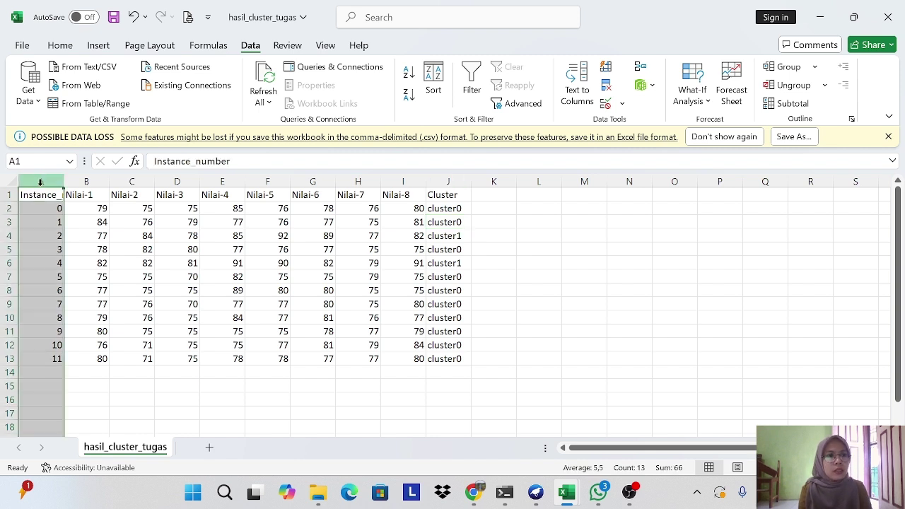
right_click(36, 177)
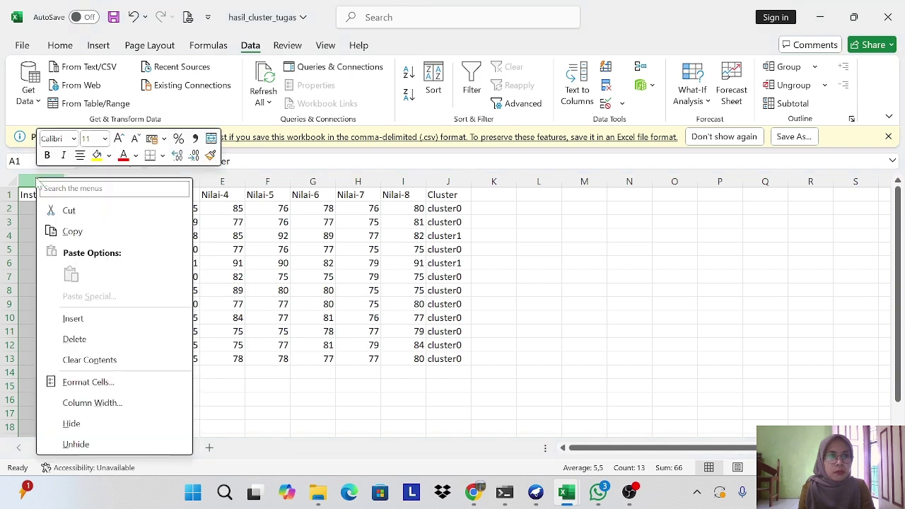
left_click(74, 319)
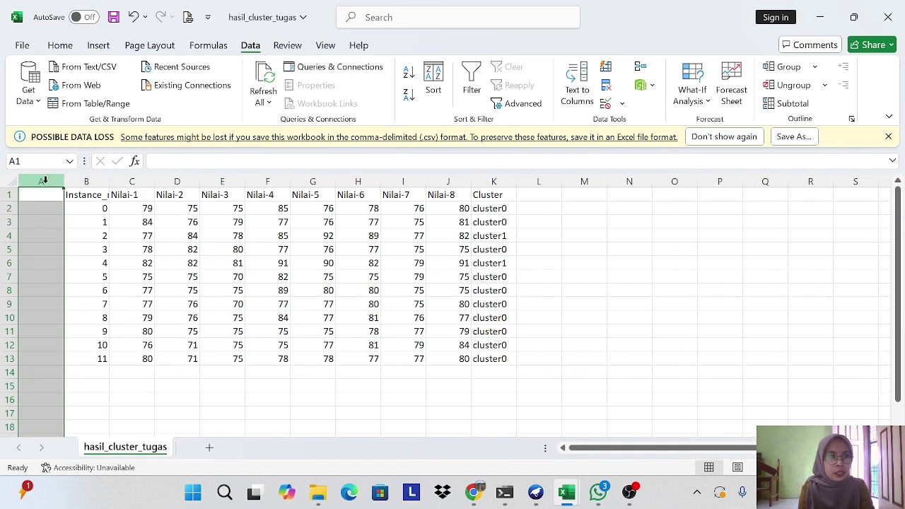
right_click(48, 179)
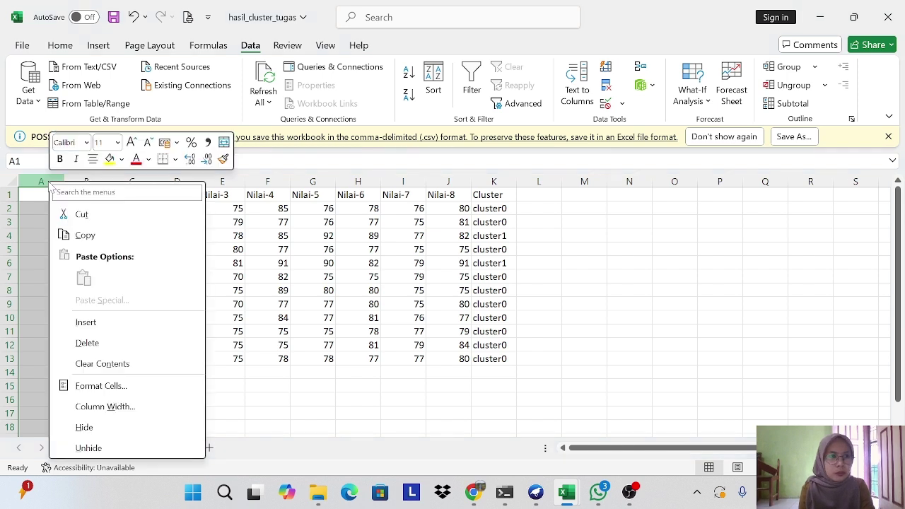
left_click(88, 323)
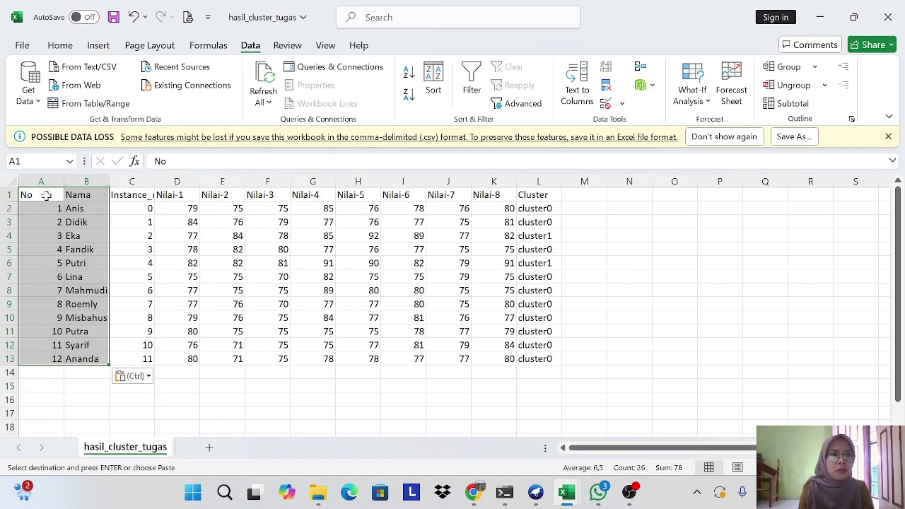
- Sort the table by the Cluster column in ascending order, expanding the selection to include the neighbouring data
left_click(77, 222)
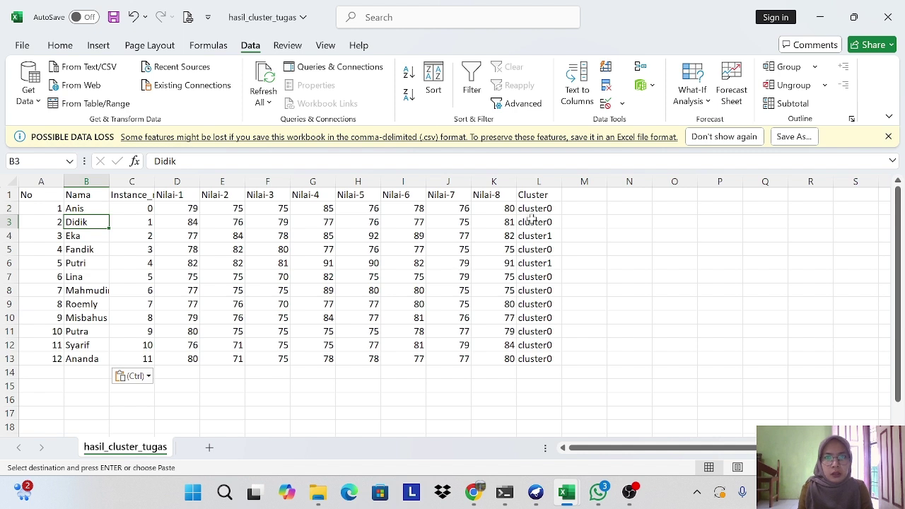
left_click(539, 178)
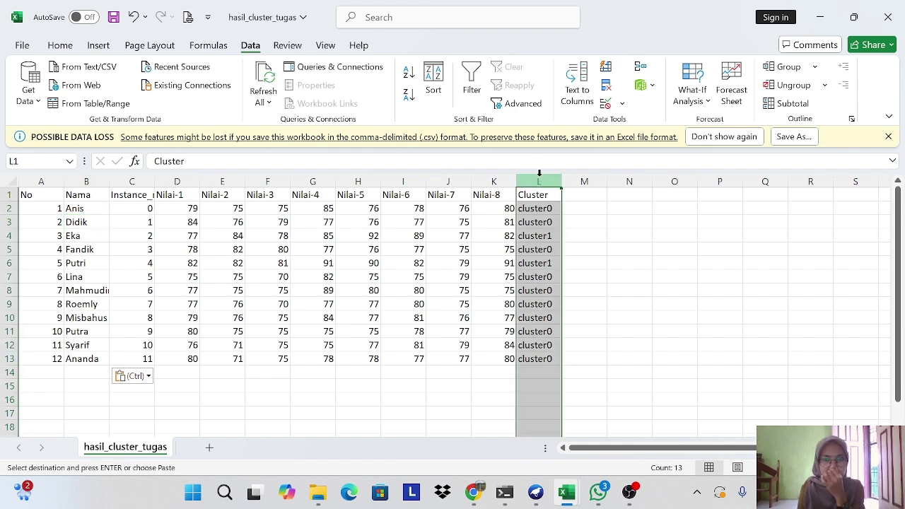
left_click(409, 75)
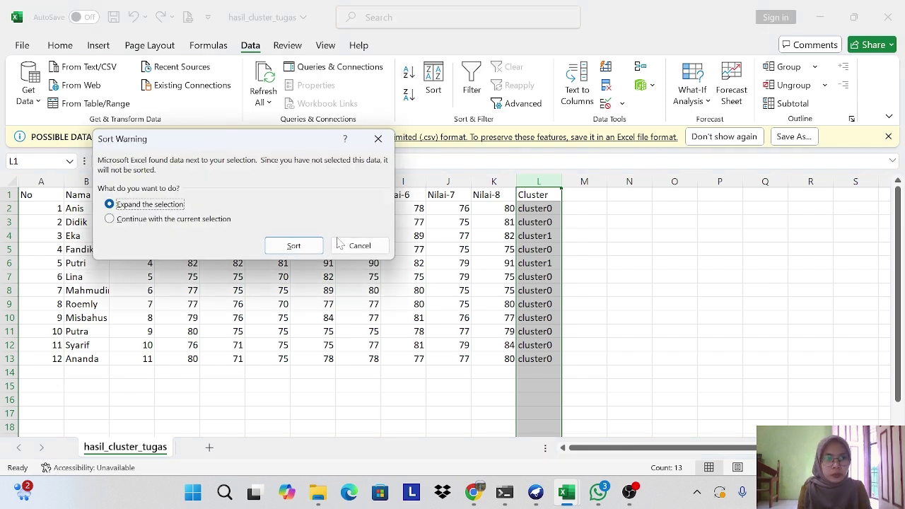
left_click(293, 246)
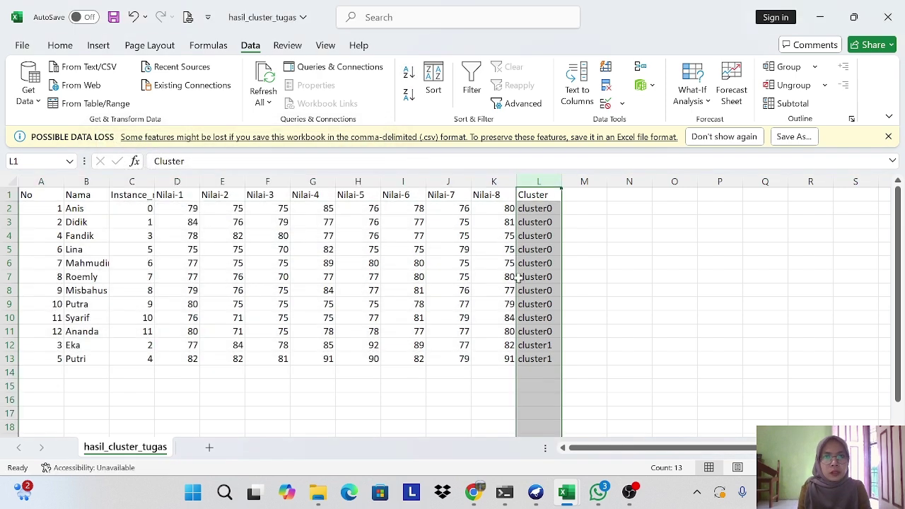
left_click(584, 299)
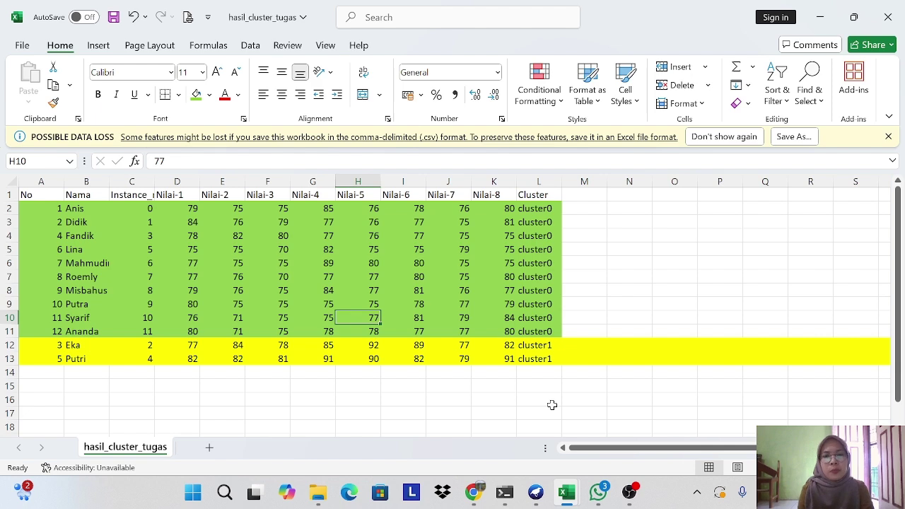
- Switch to Chrome and return to the CLUSTERING slide of the Canva presentation
mouse_move(540, 495)
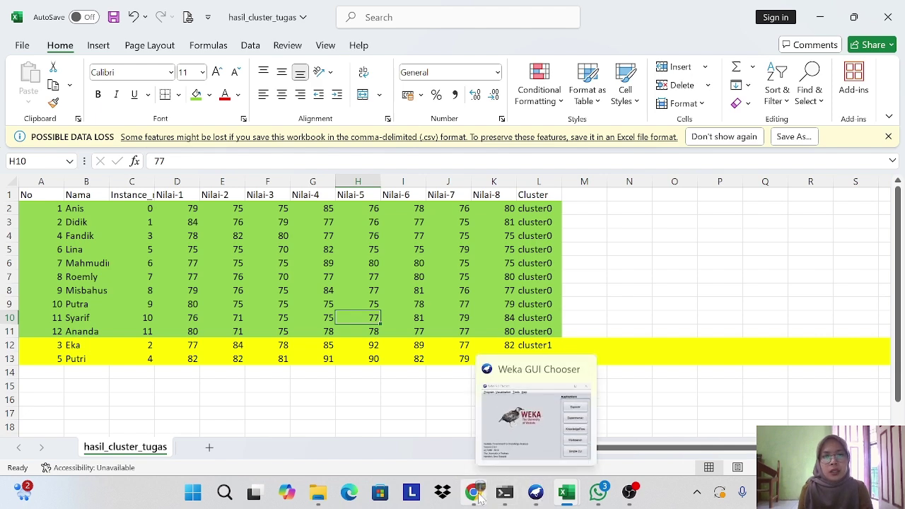
left_click(483, 433)
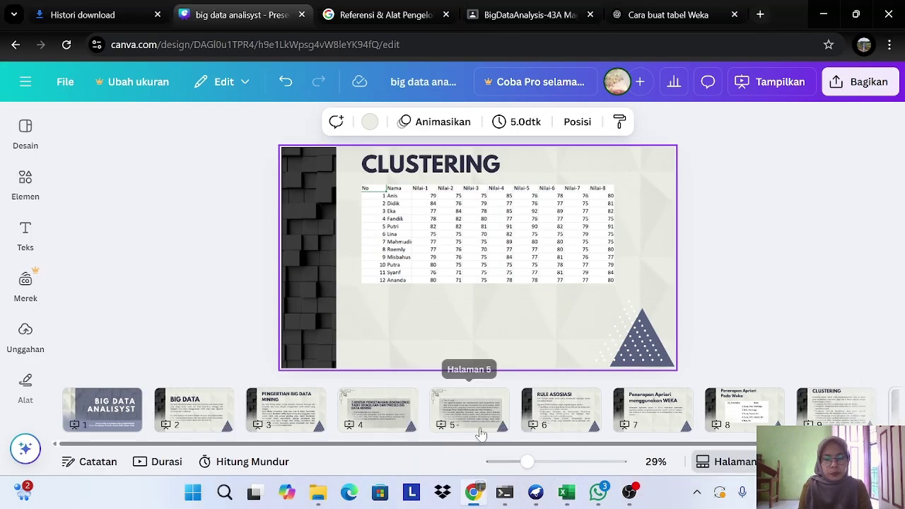